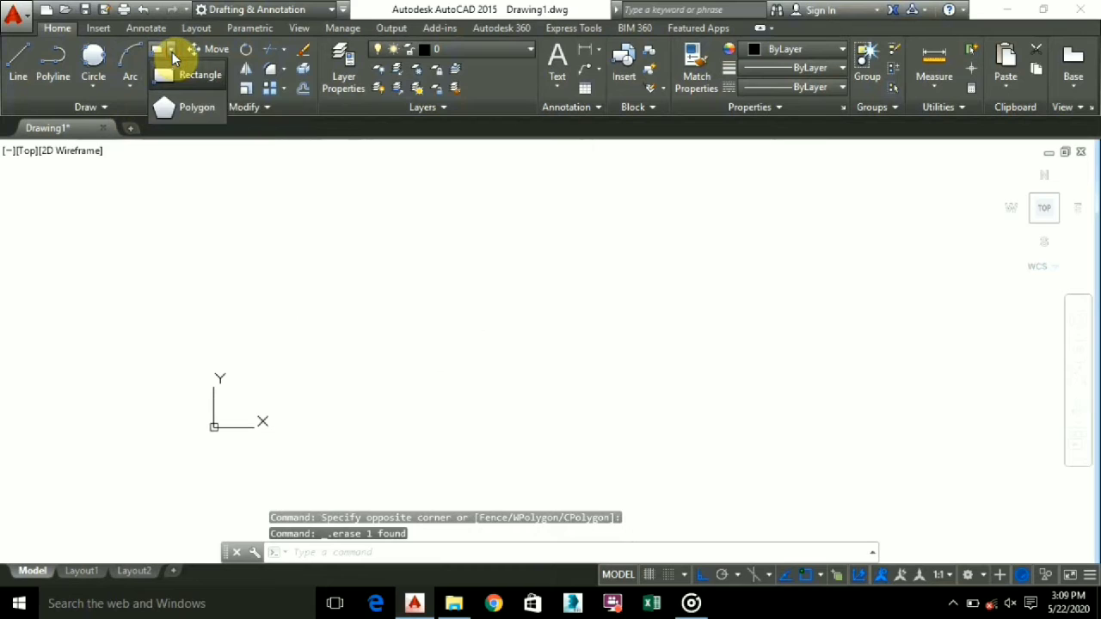
Draw a rectangle with the Rectangle command from two freely picked opposite corners in the empty drawing area
click(172, 77)
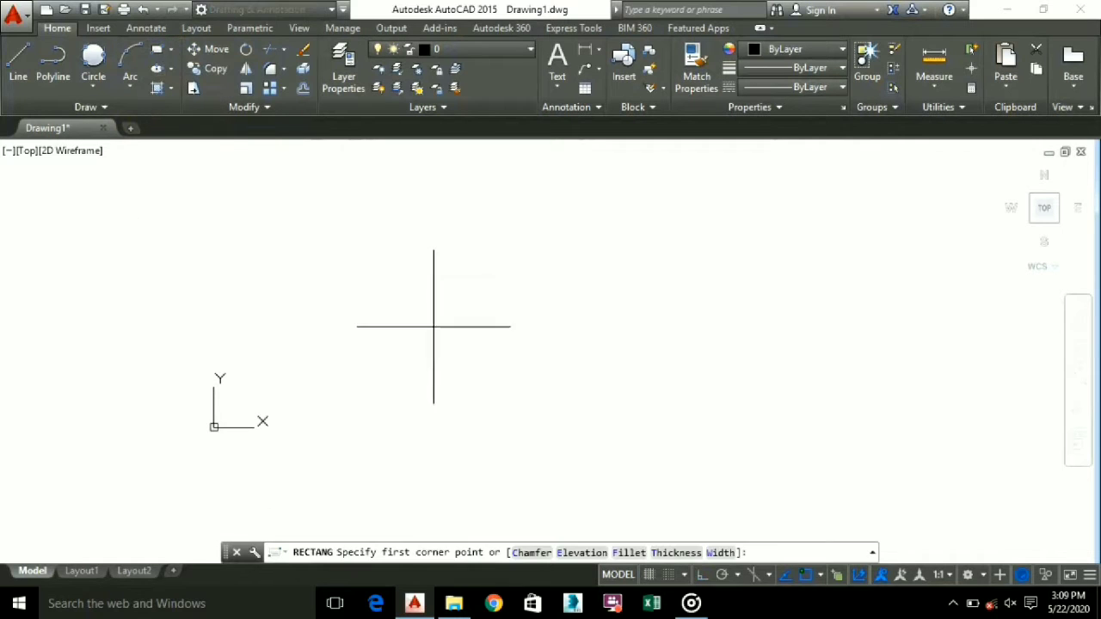
click(358, 225)
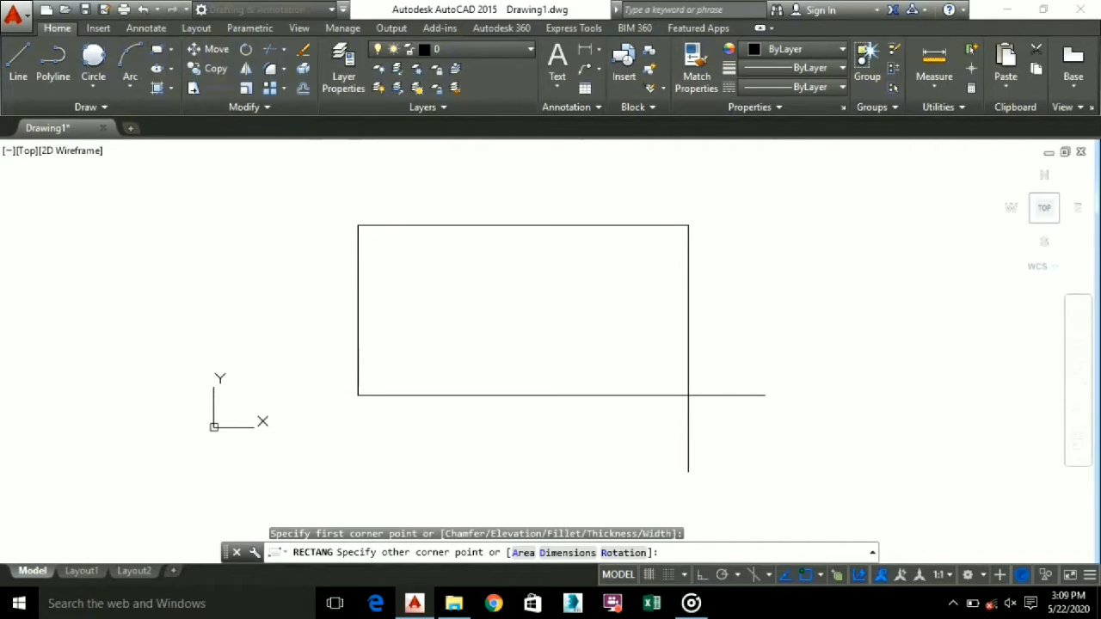
click(688, 395)
scroll(369, 272, down, 2)
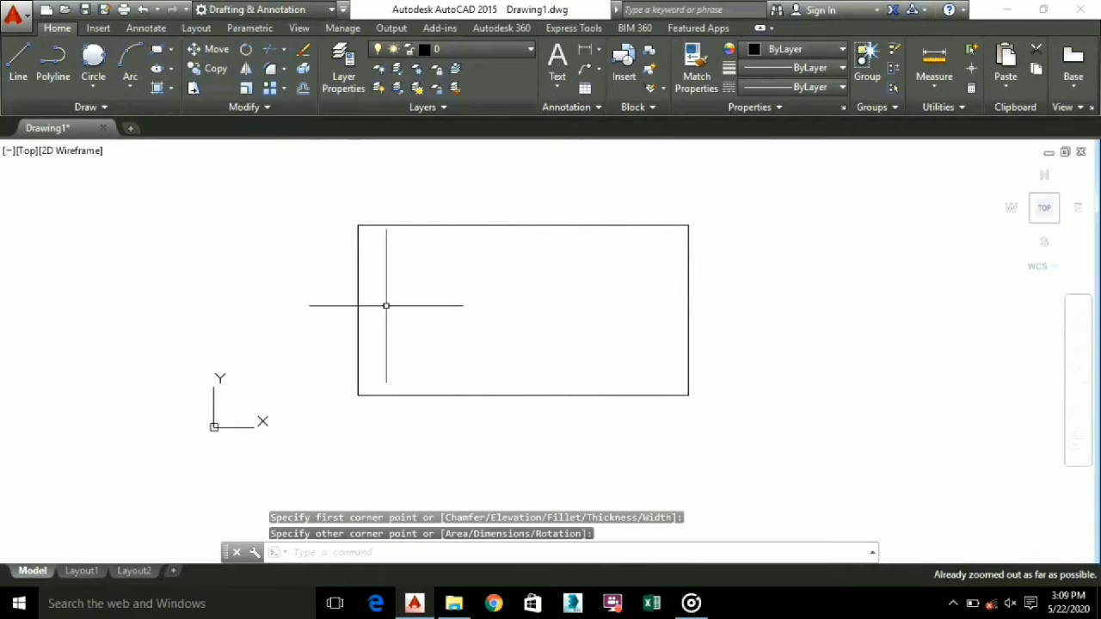
Select the freely drawn rectangle and erase it
click(688, 344)
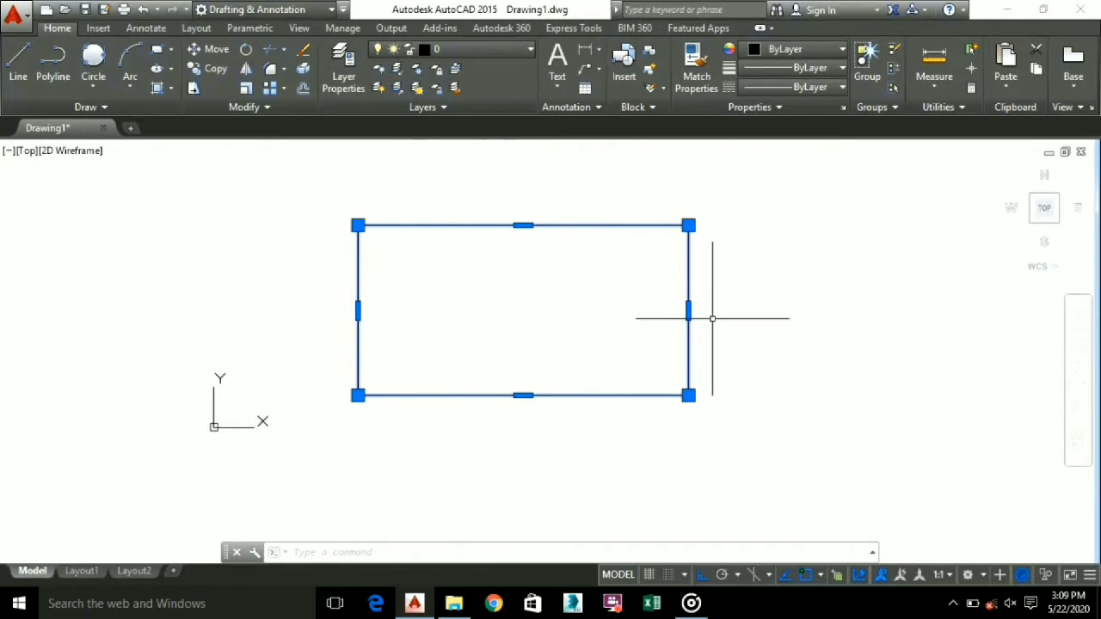
click(503, 313)
click(728, 455)
key(Delete)
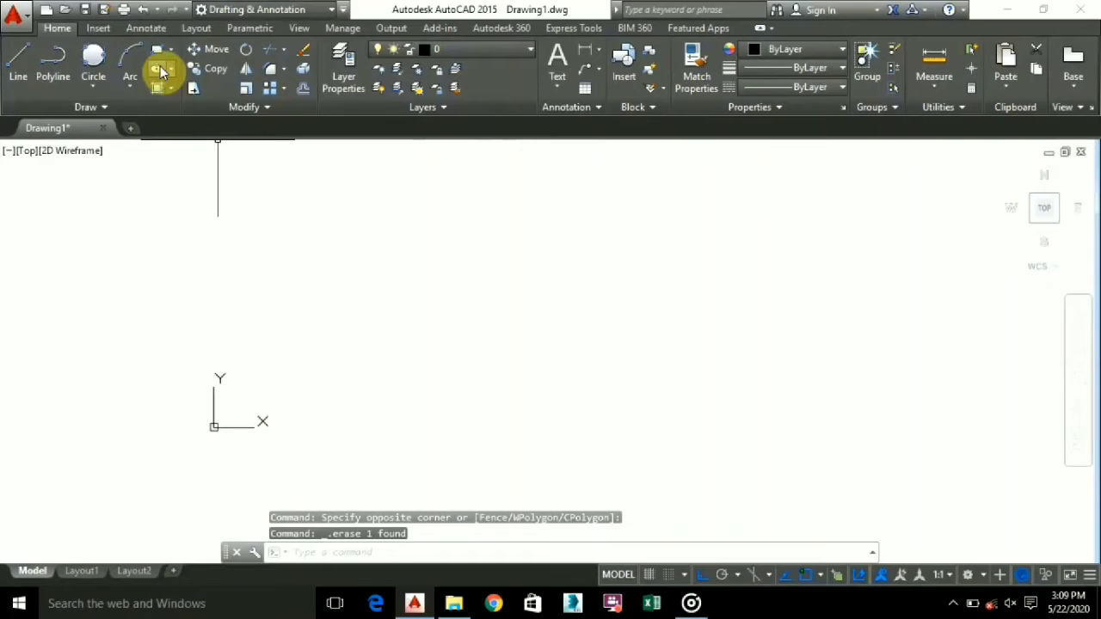
Draw a rectangle with its first corner at the origin 0,0 and its opposite corner at 20,30
click(169, 51)
click(176, 73)
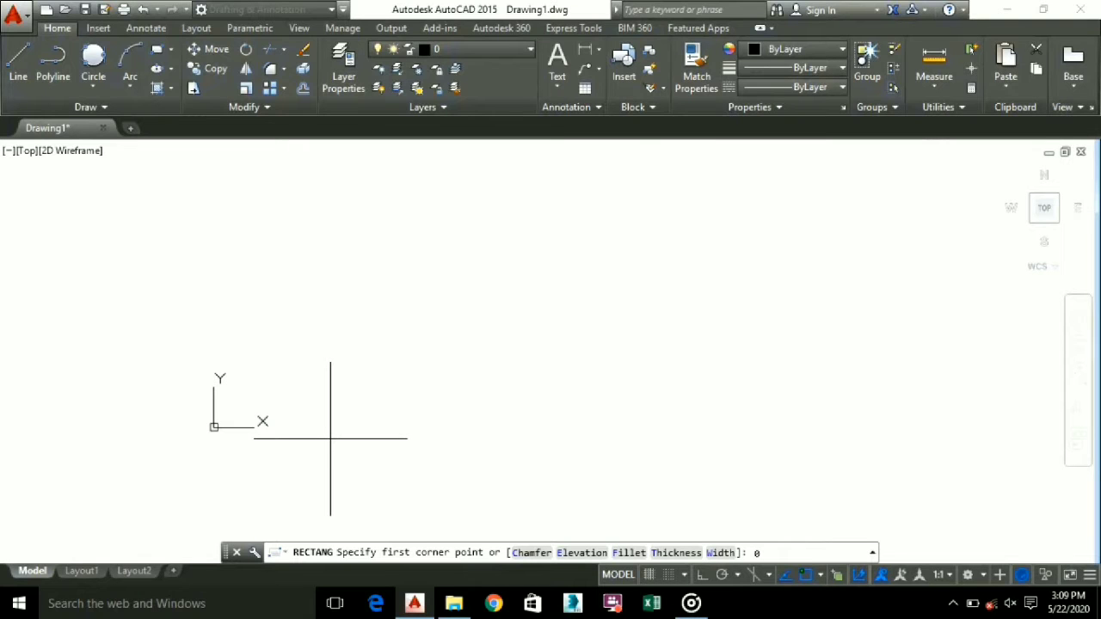
key(Return)
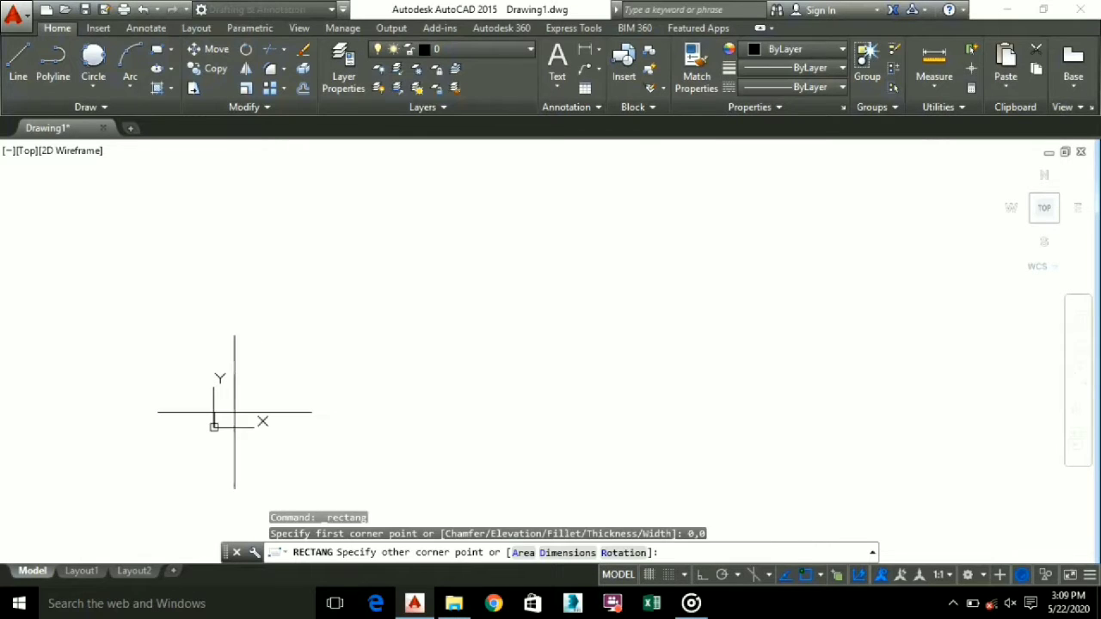
mouse_move(220, 415)
middle_down()
mouse_move(185, 516)
mouse_move(211, 439)
middle_up()
mouse_move(13, 460)
middle_down()
mouse_move(131, 524)
mouse_move(173, 389)
mouse_move(206, 388)
middle_up()
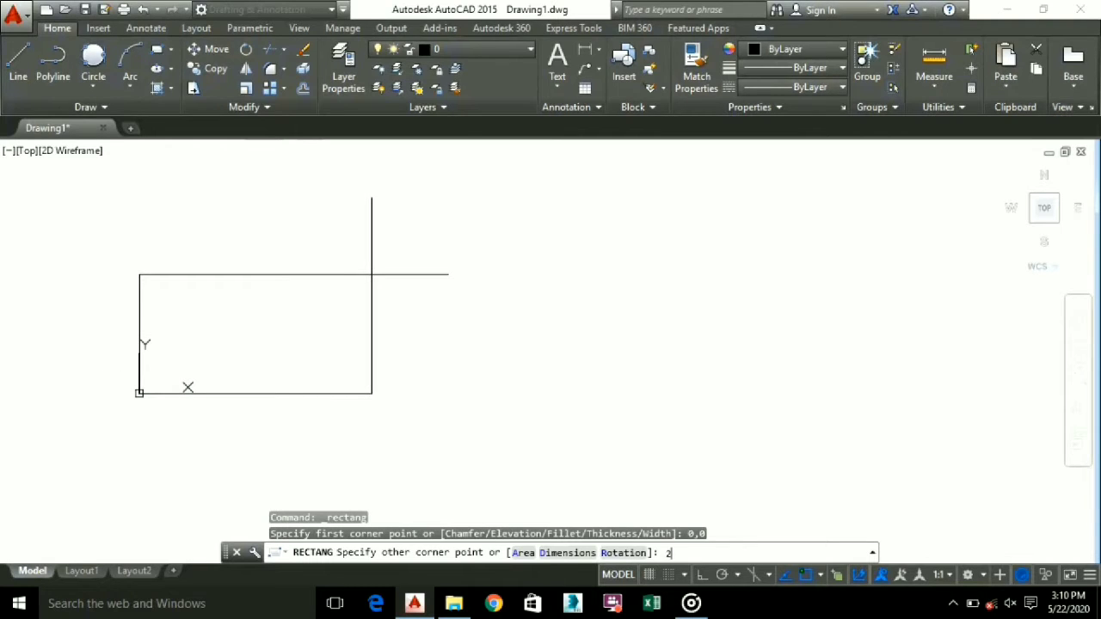
text(0)
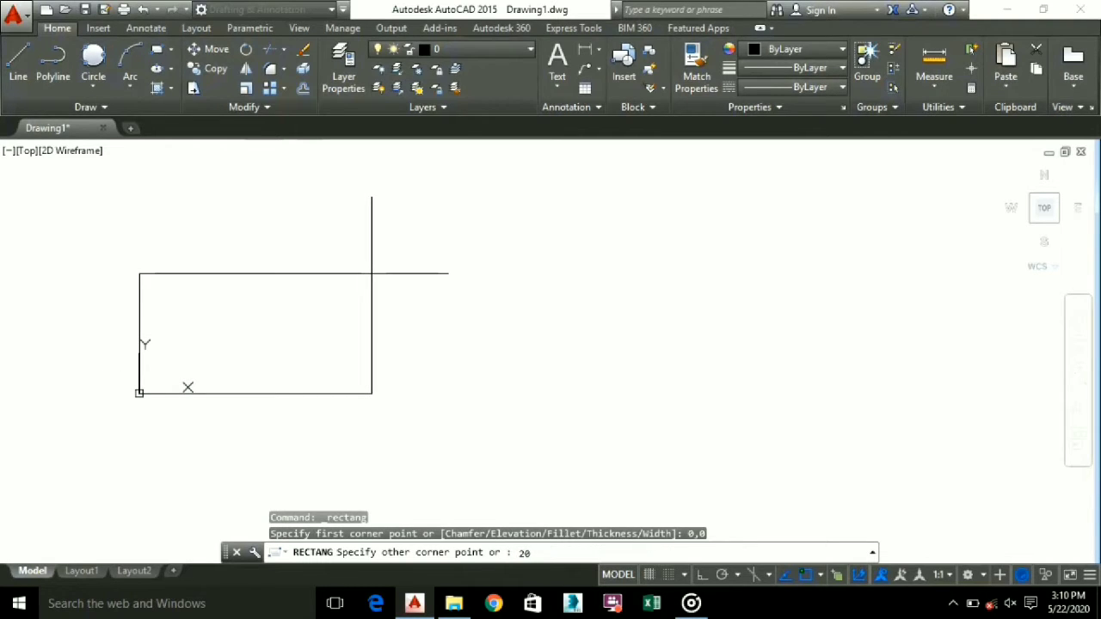
text(,30)
key(Return)
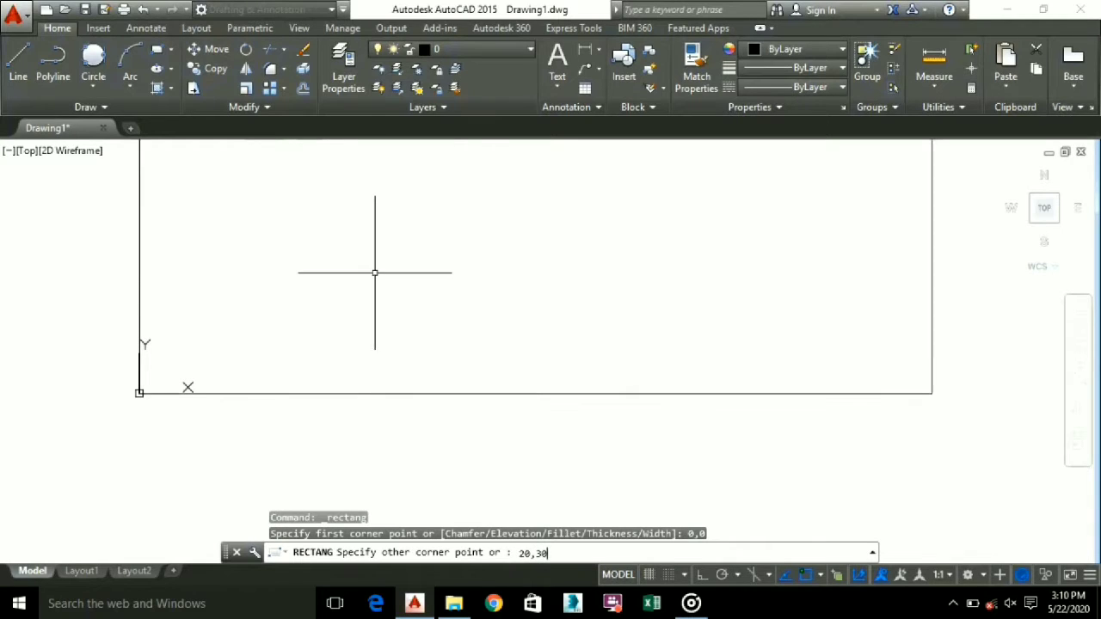
scroll(472, 282, down, 6)
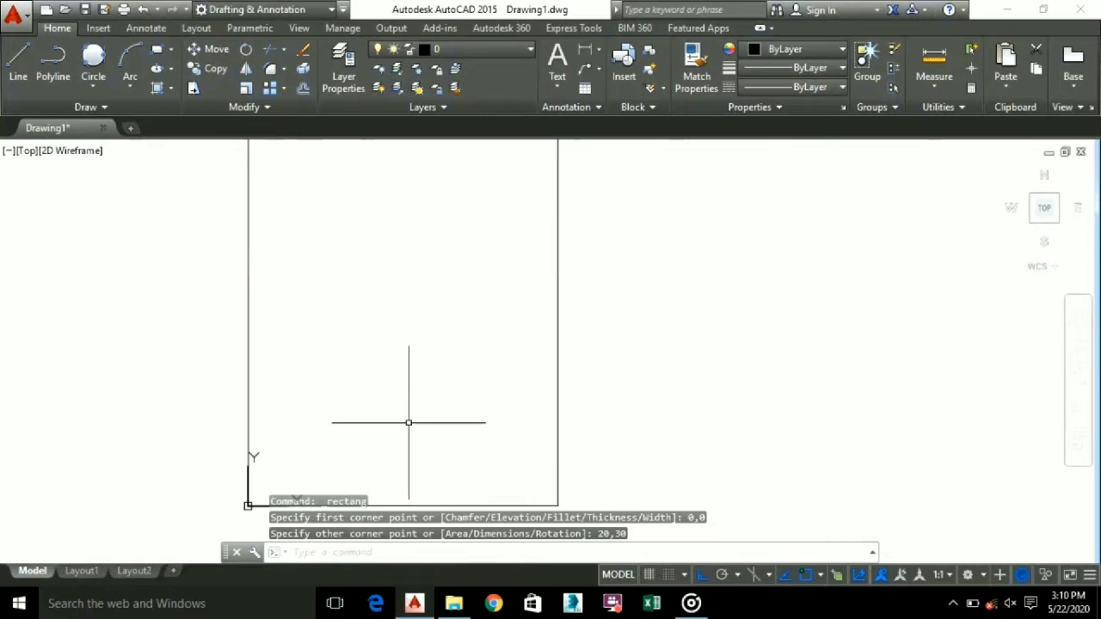
middle_drag(391, 302, 352, 256)
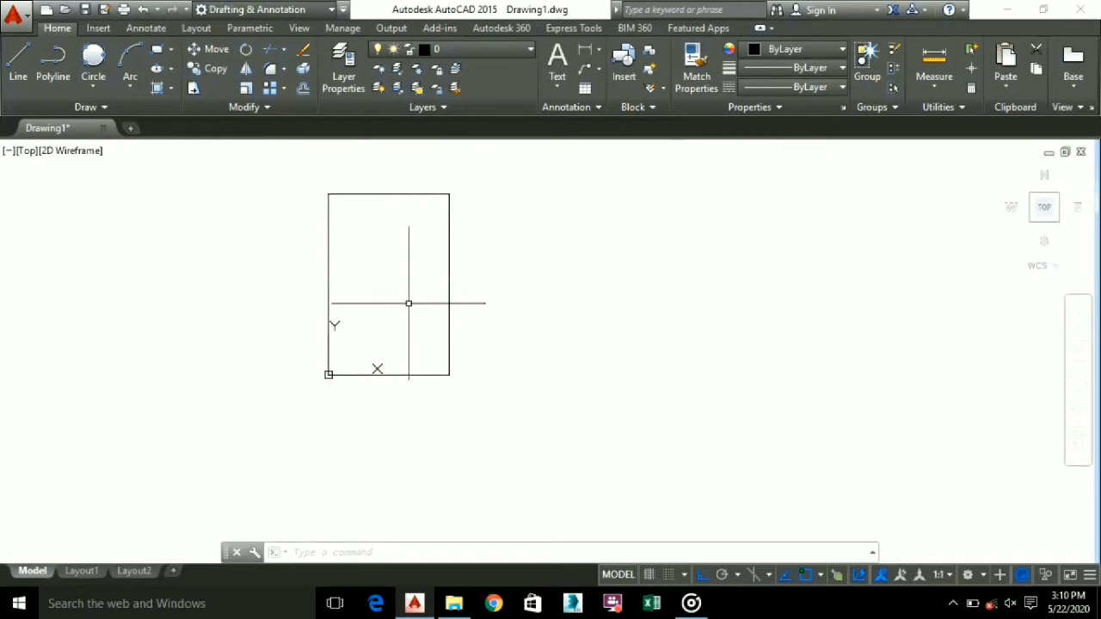
Measure the rectangle's bottom edge with the DIST command, from the origin corner to the lower-right corner
click(308, 551)
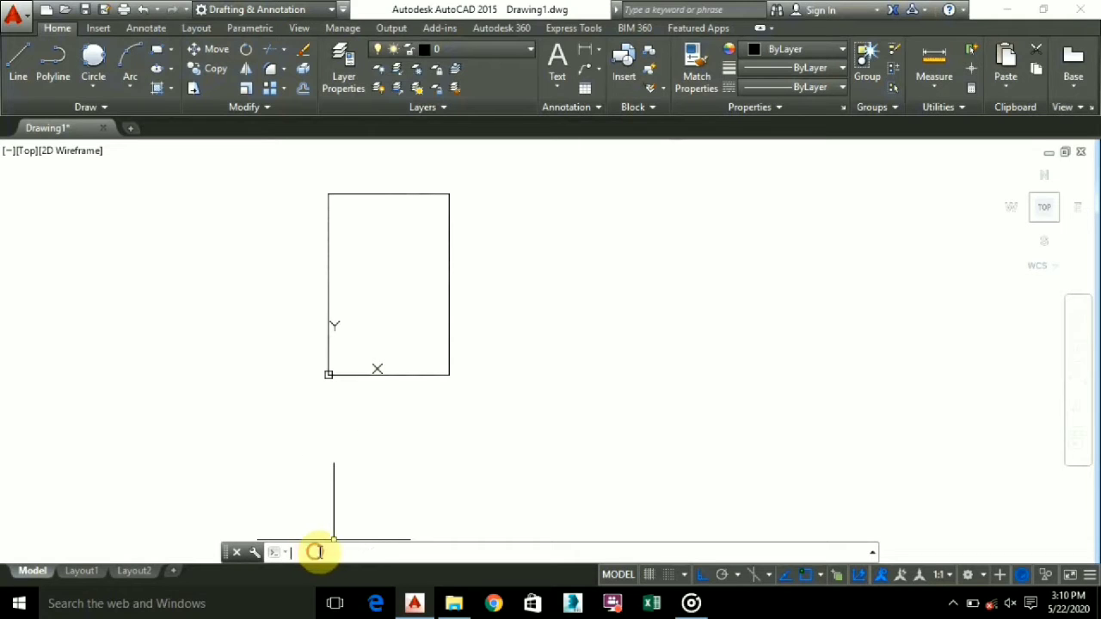
text(di)
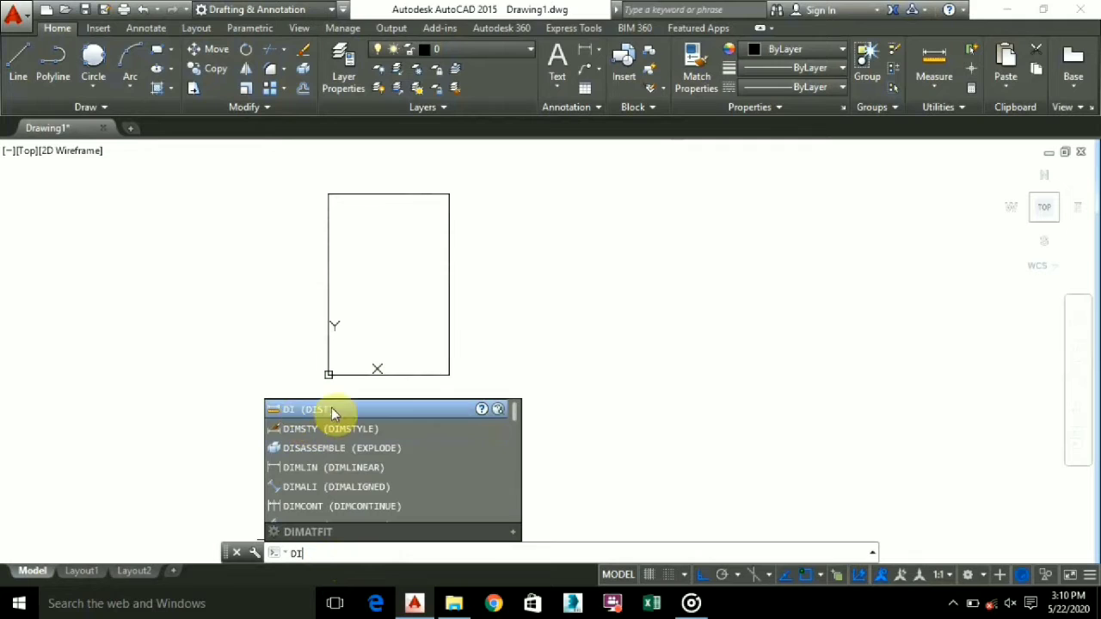
click(305, 411)
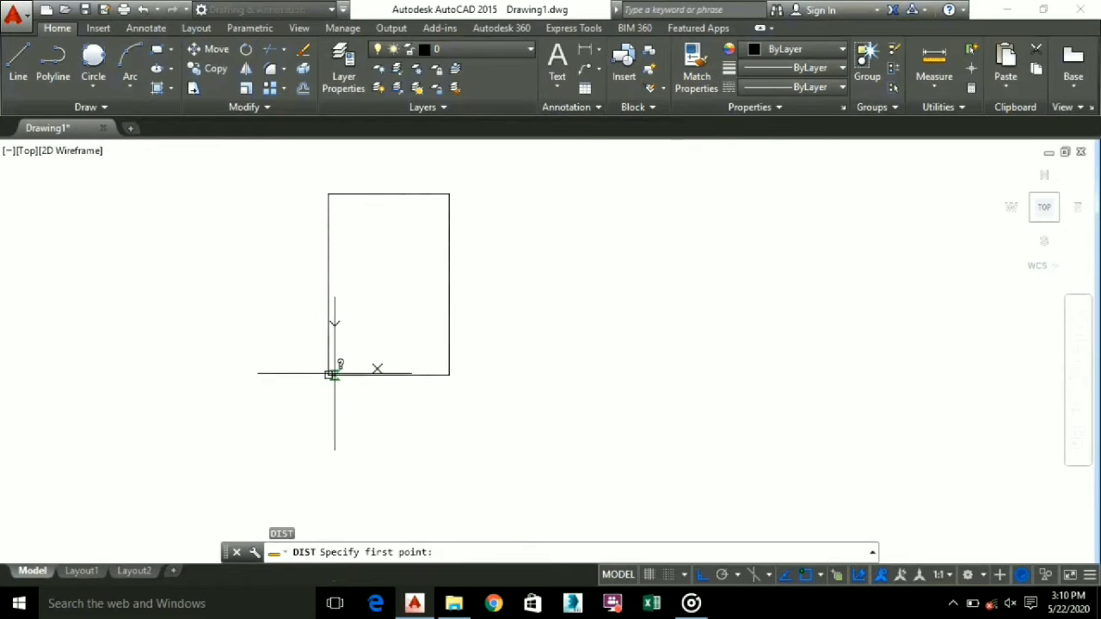
click(328, 374)
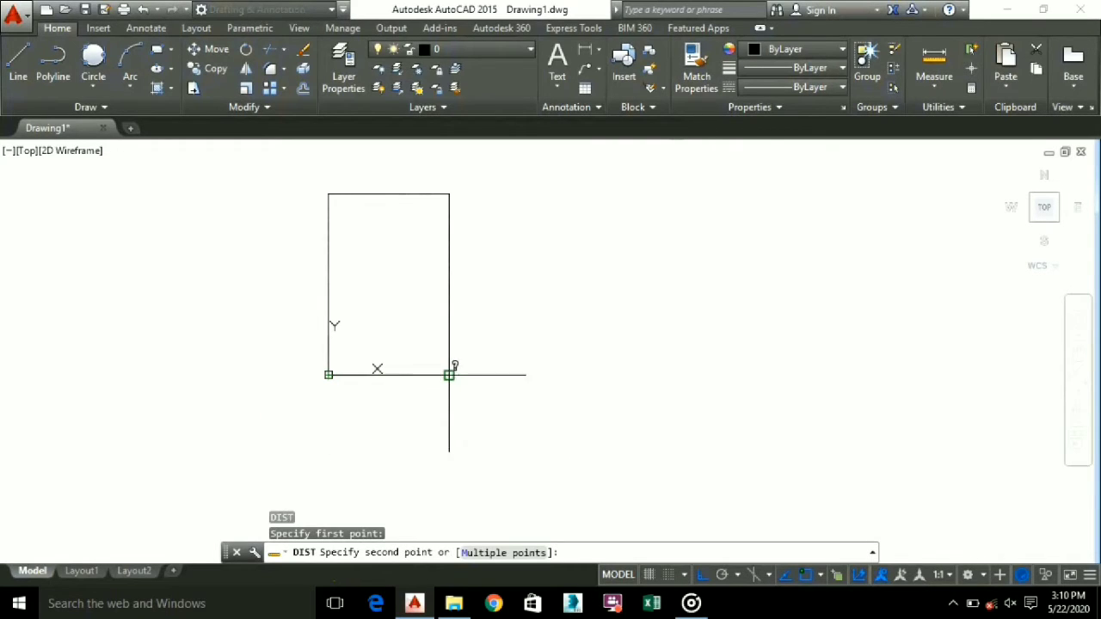
click(449, 374)
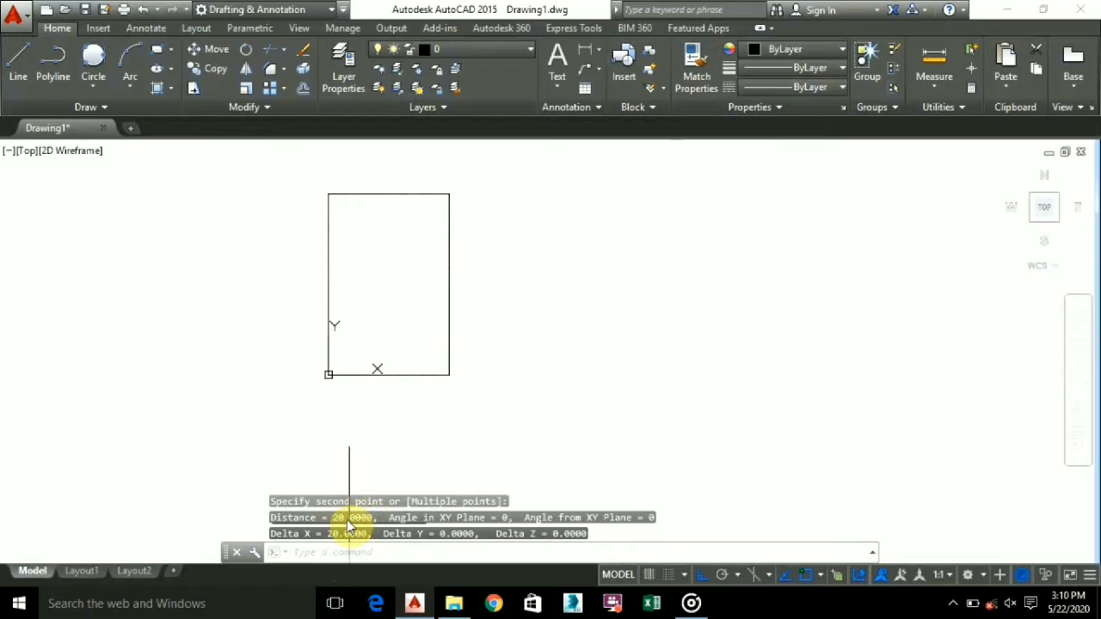
Measure the rectangle's right edge with DIST, from its lower corner to its upper corner
click(326, 555)
text(di)
key(Return)
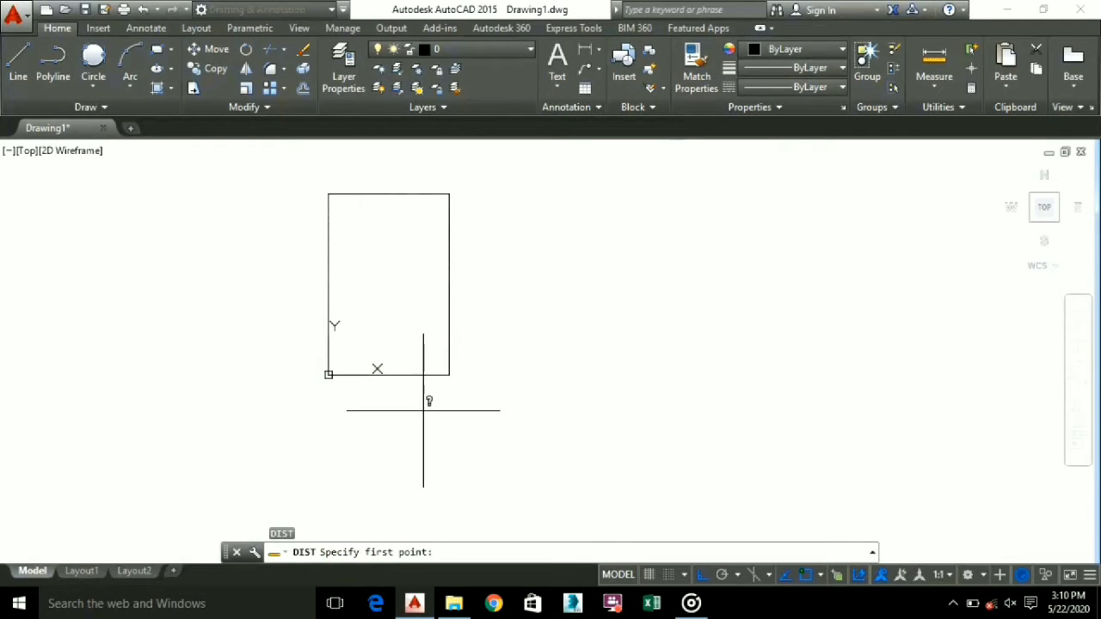
click(449, 374)
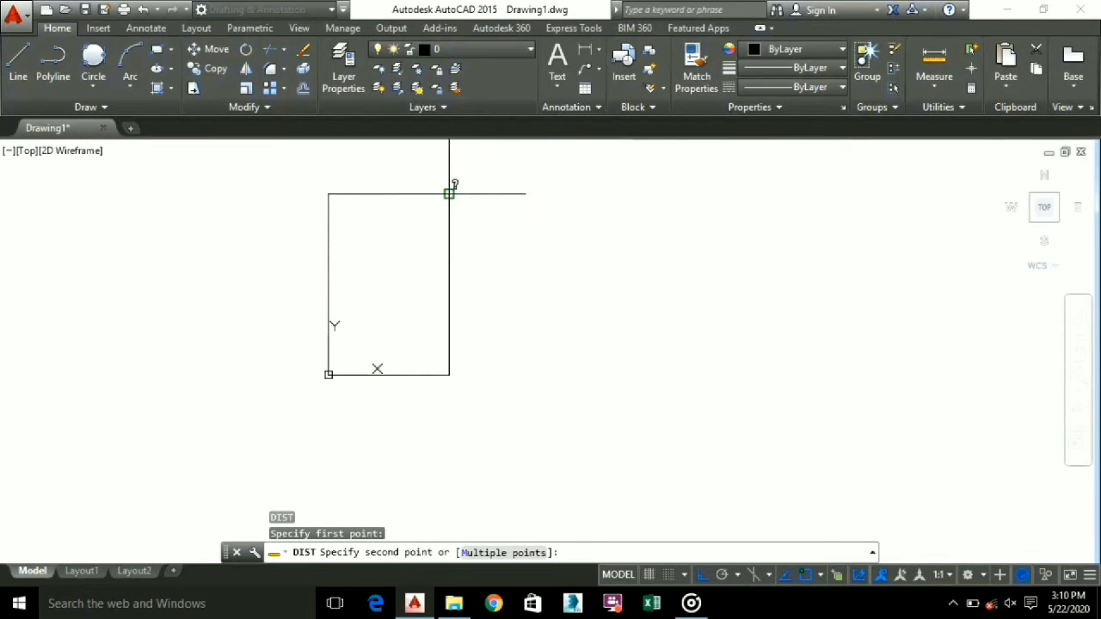
click(449, 195)
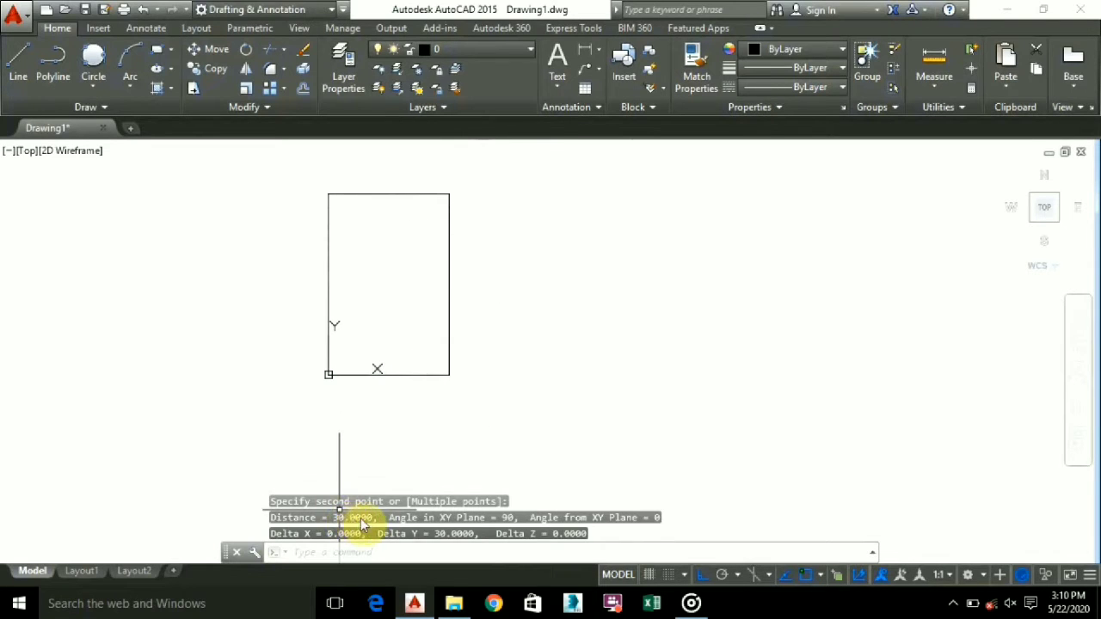
click(609, 381)
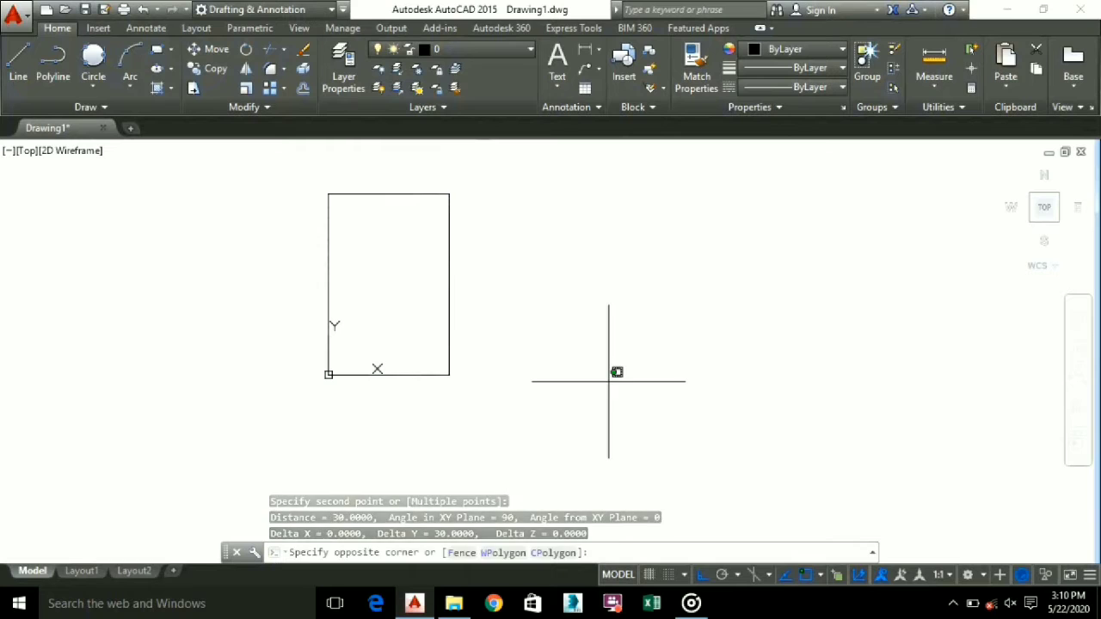
click(530, 341)
Draw a second rectangle from a free corner below the existing rectangle's bottom edge to the absolute coordinates 20,30
scroll(499, 356, down, 2)
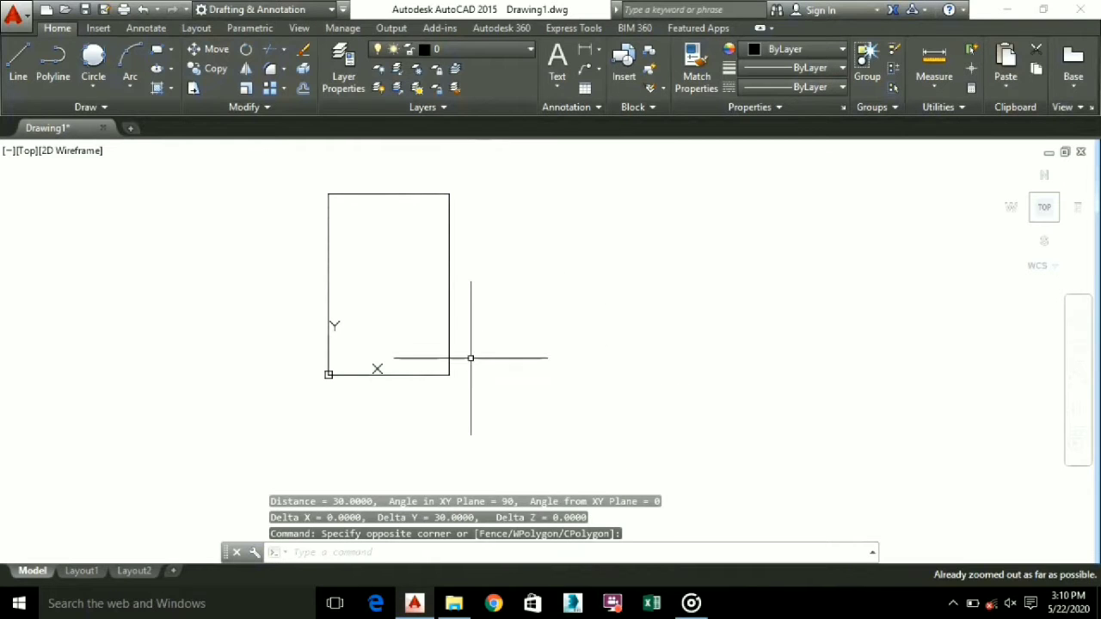
middle_drag(454, 370, 494, 377)
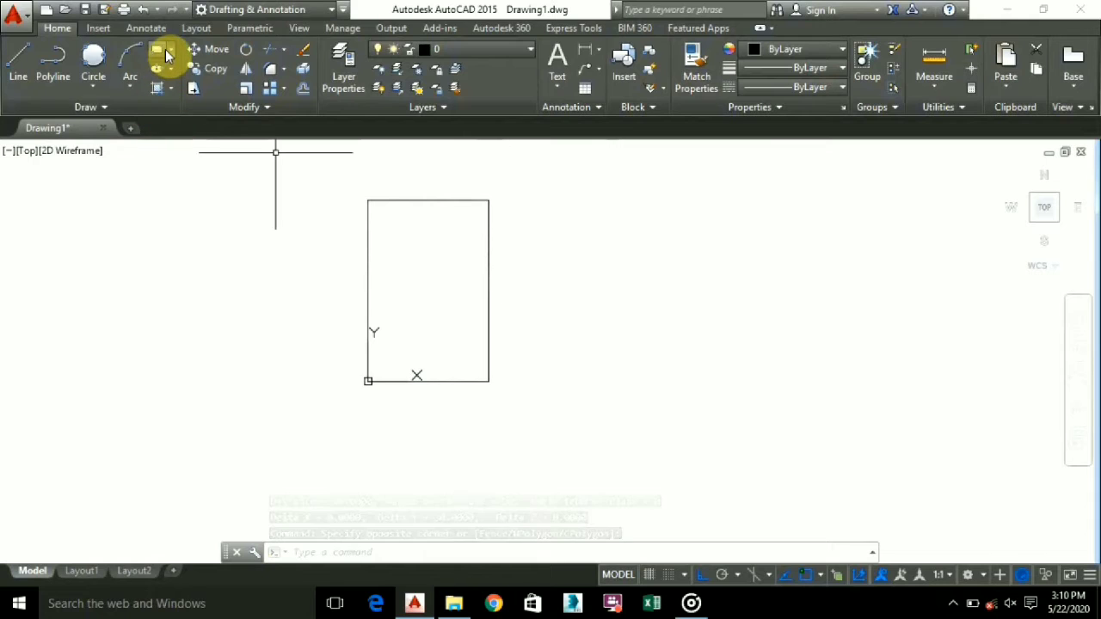
text(re)
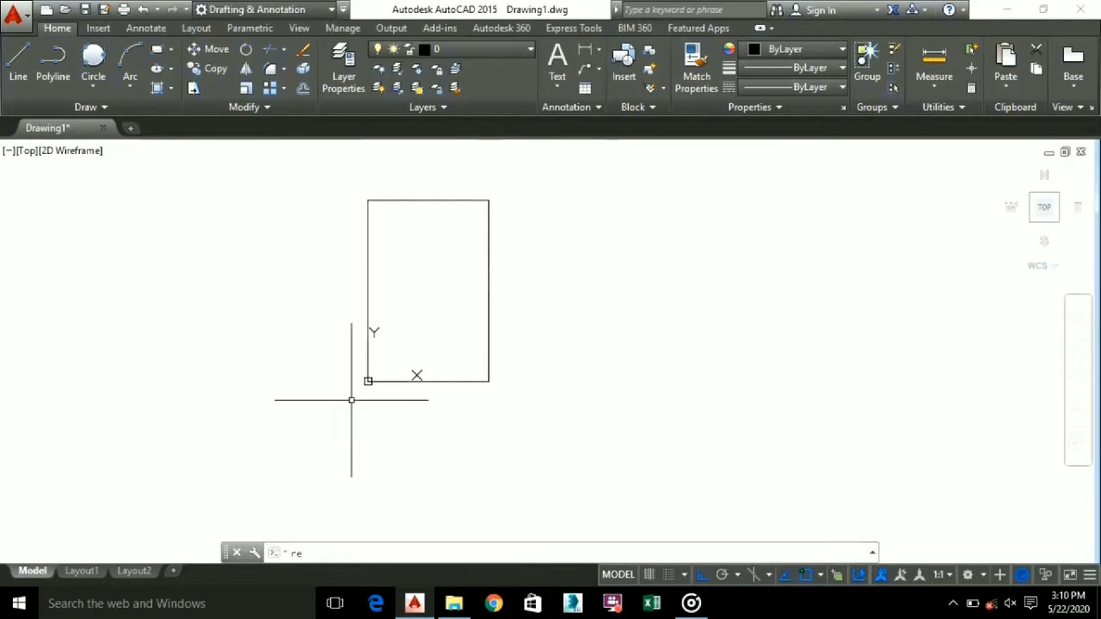
click(355, 414)
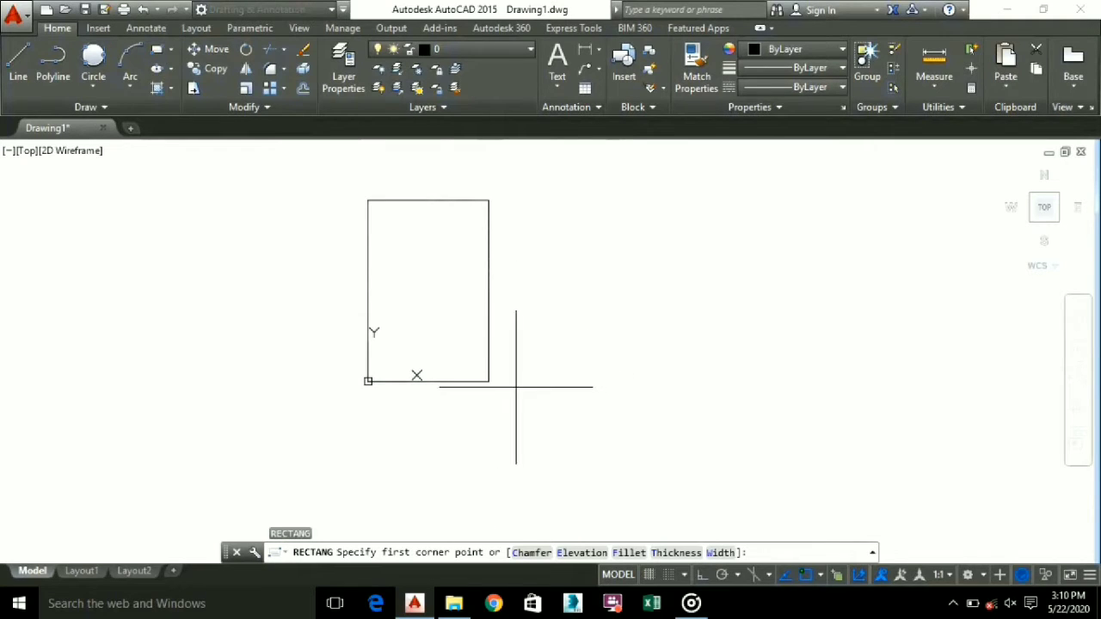
click(459, 444)
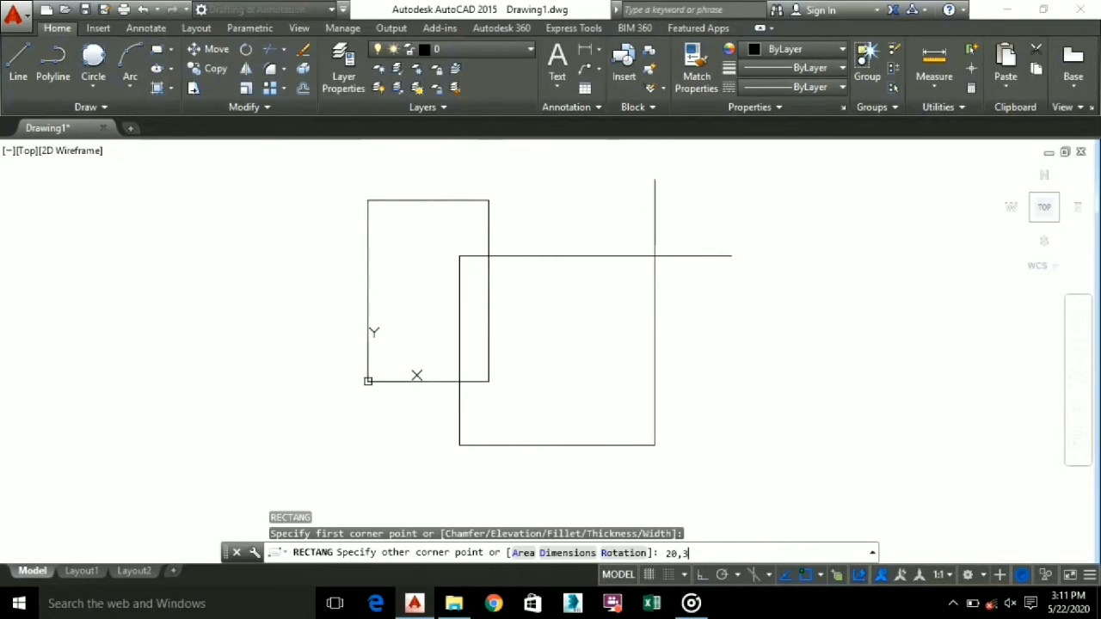
key(Return)
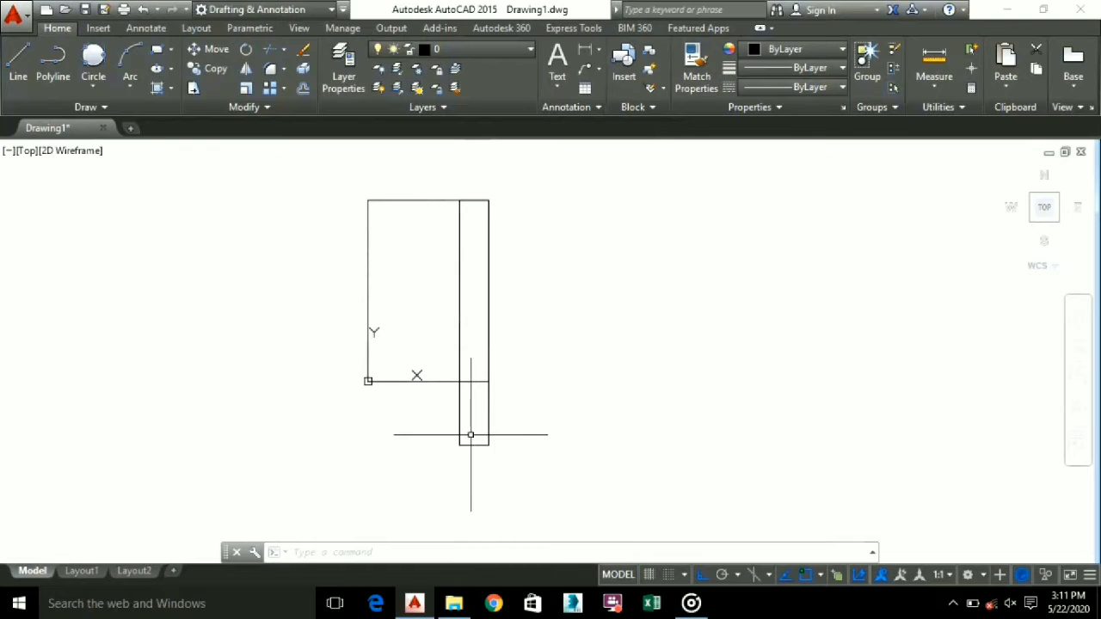
Select the narrow second rectangle with a crossing window and erase it
click(521, 468)
click(462, 406)
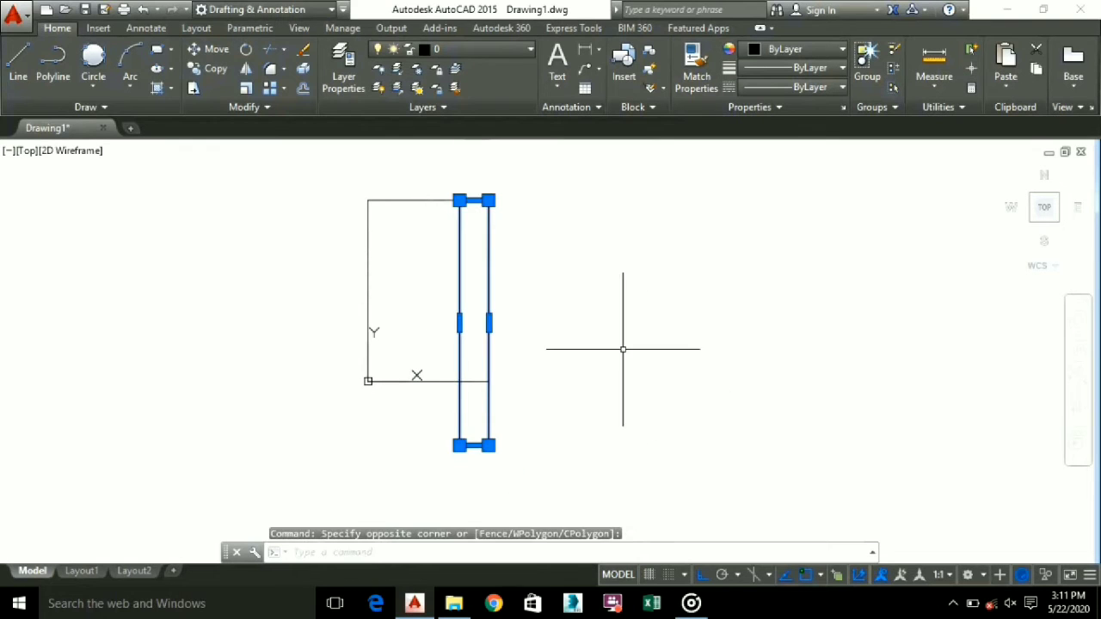
key(Delete)
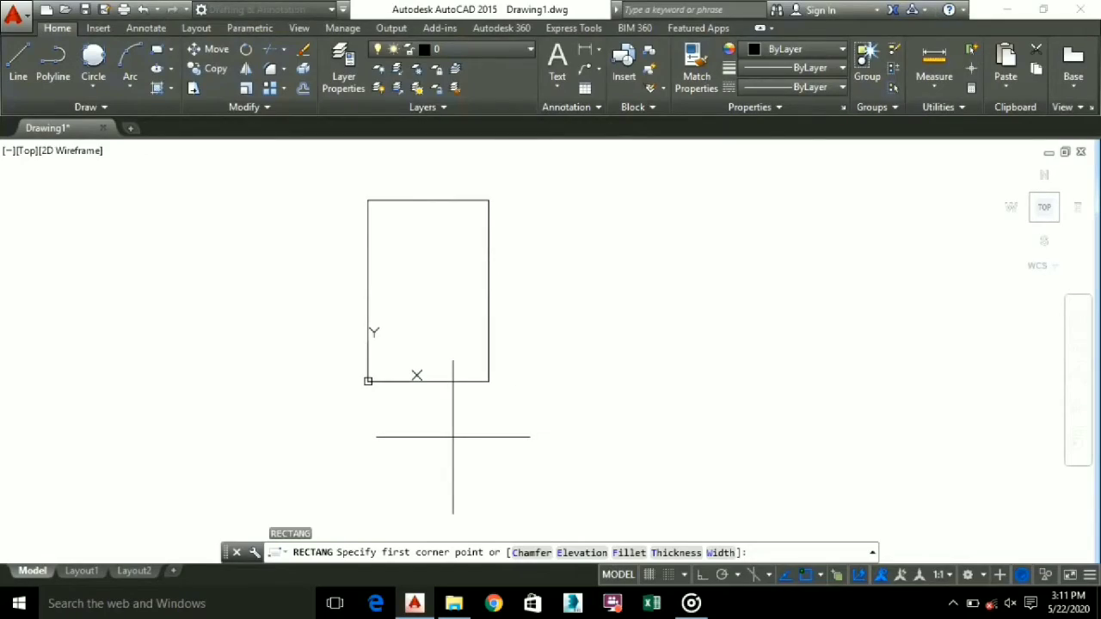
click(454, 437)
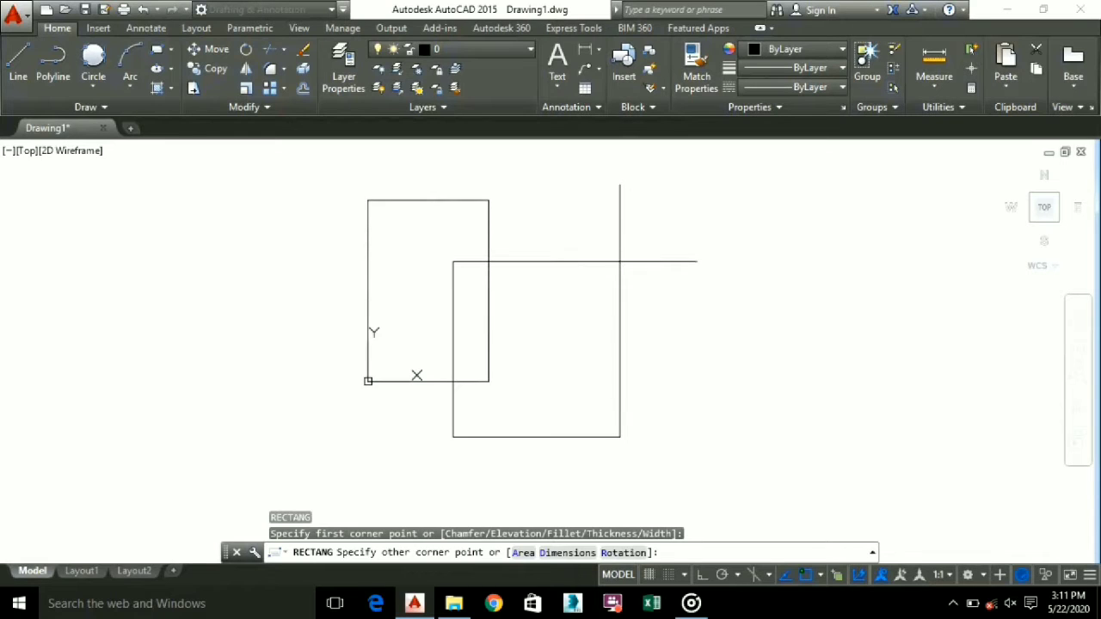
text(@2)
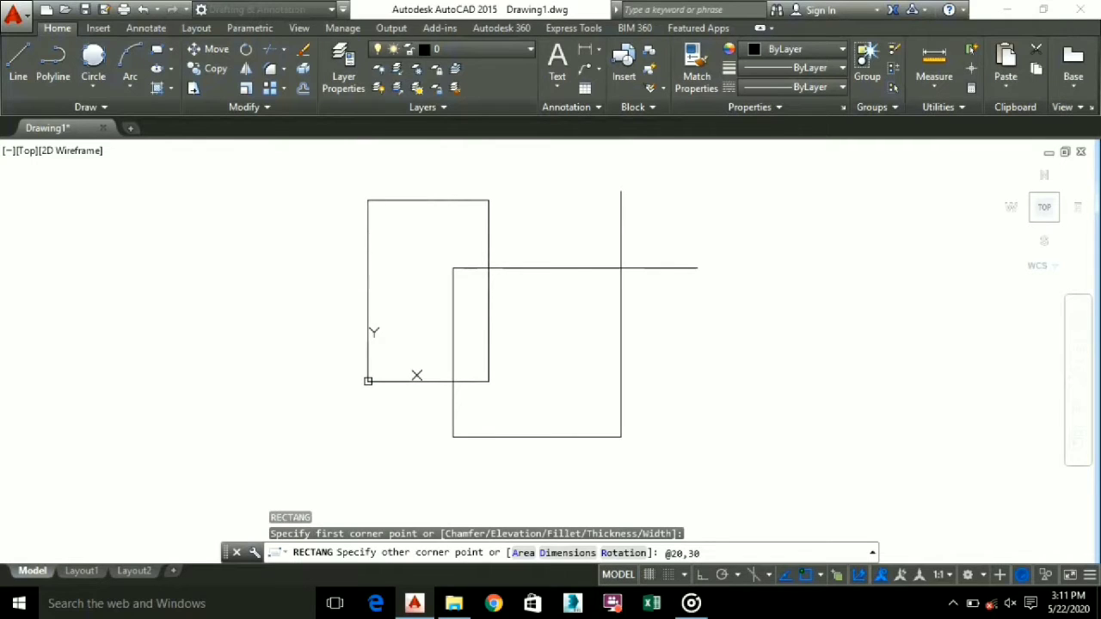
text(0,30)
key(Return)
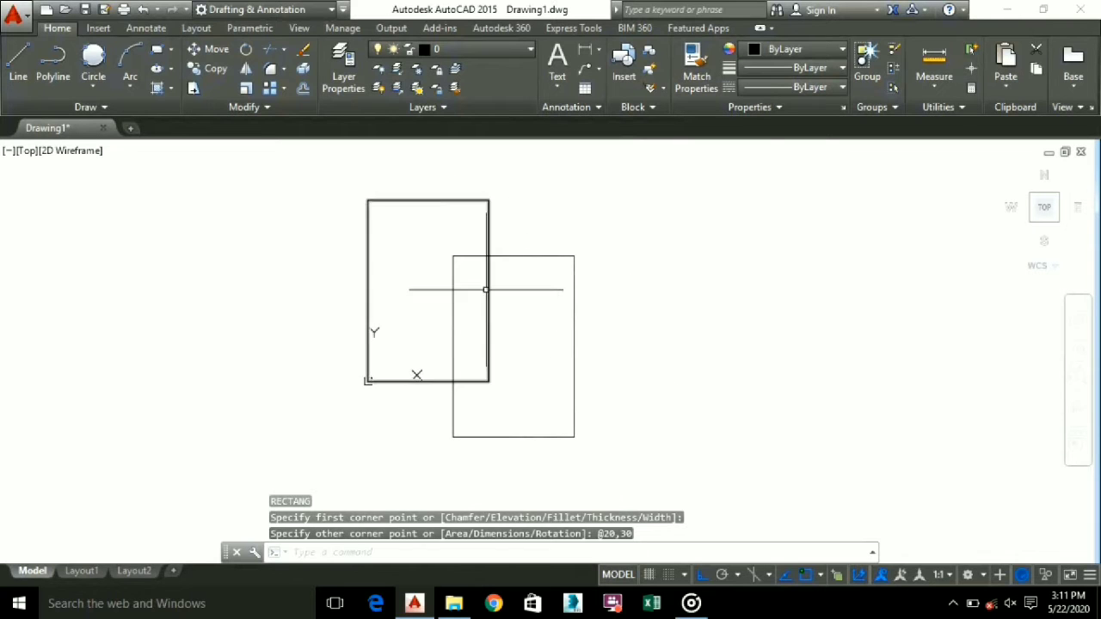
Select both overlapping rectangles with a crossing window and erase them
scroll(533, 380, down, 1)
middle_drag(533, 381, 486, 329)
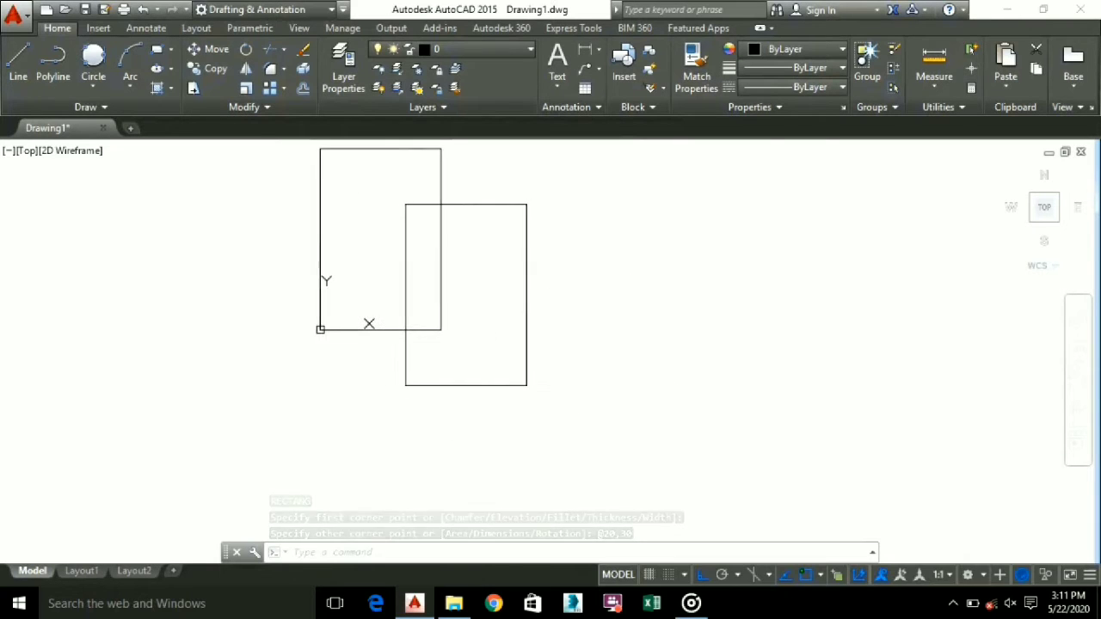
click(506, 411)
click(315, 232)
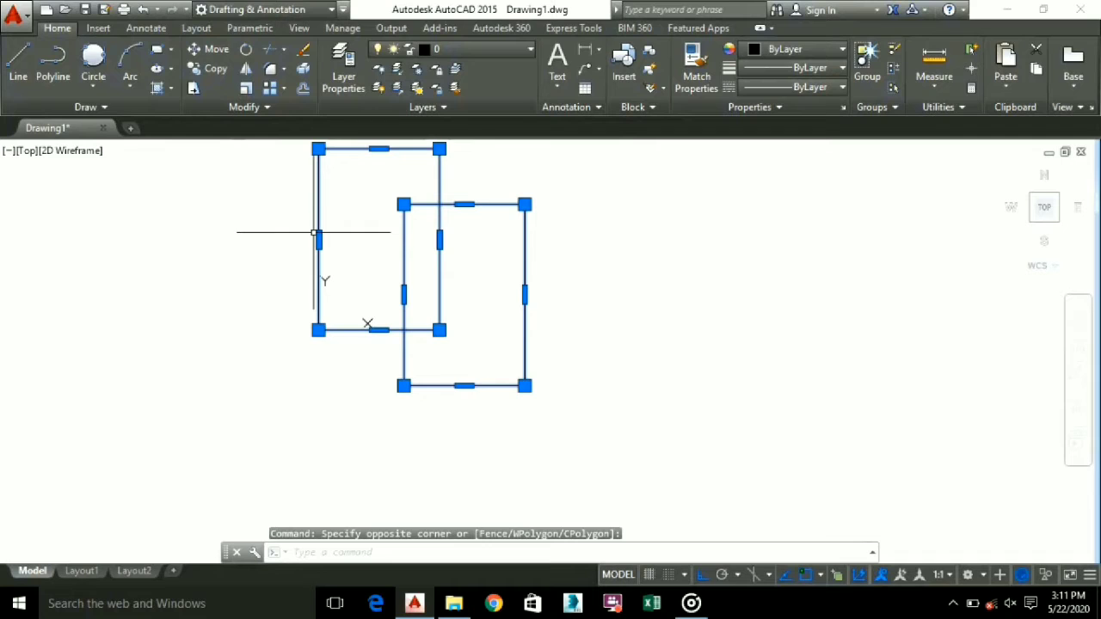
key(Delete)
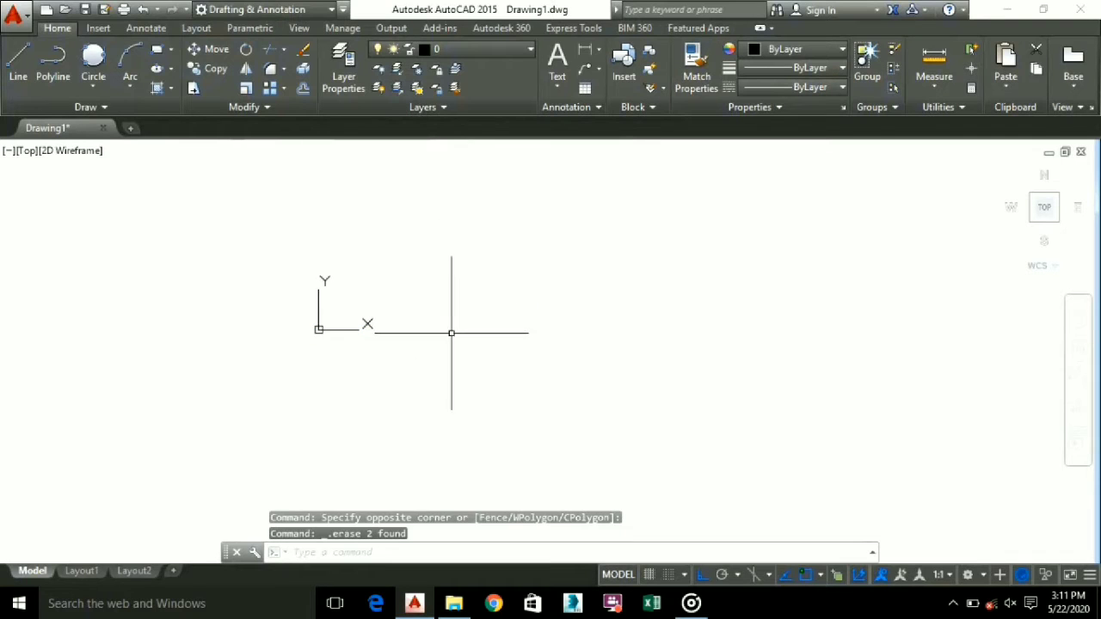
Draw a plain rectangle between two freely picked corners beside the UCS icon
text(rec)
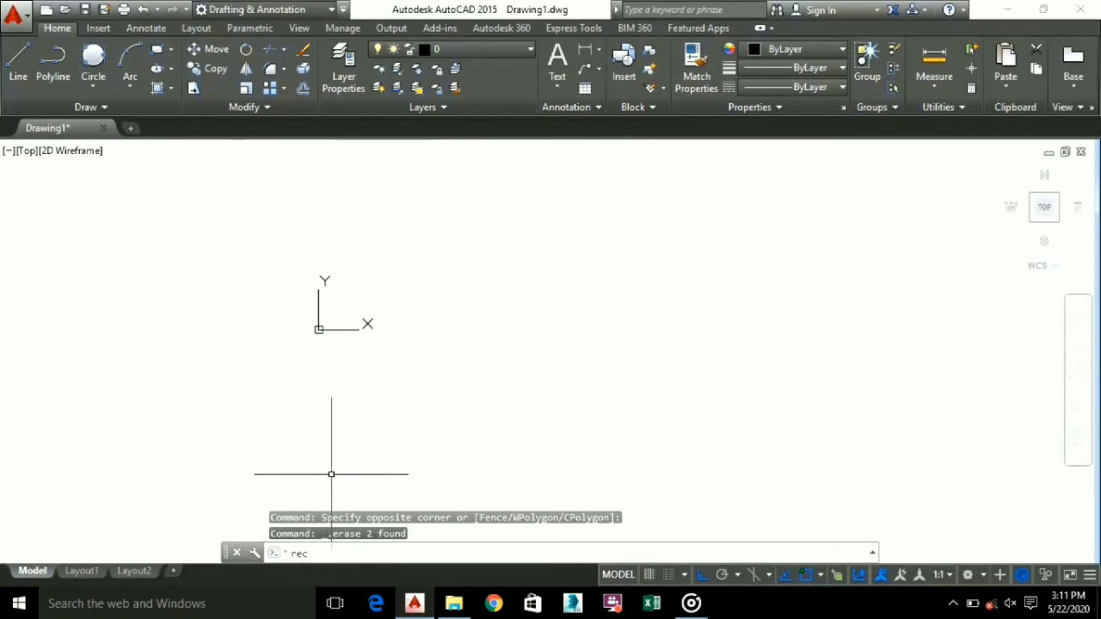
key(Return)
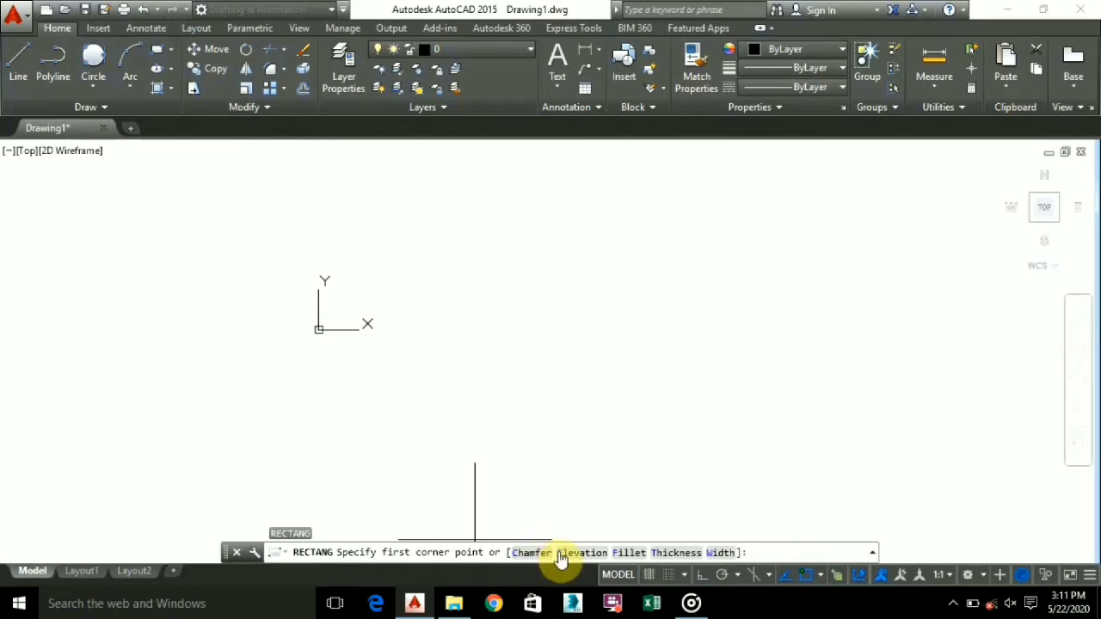
click(430, 239)
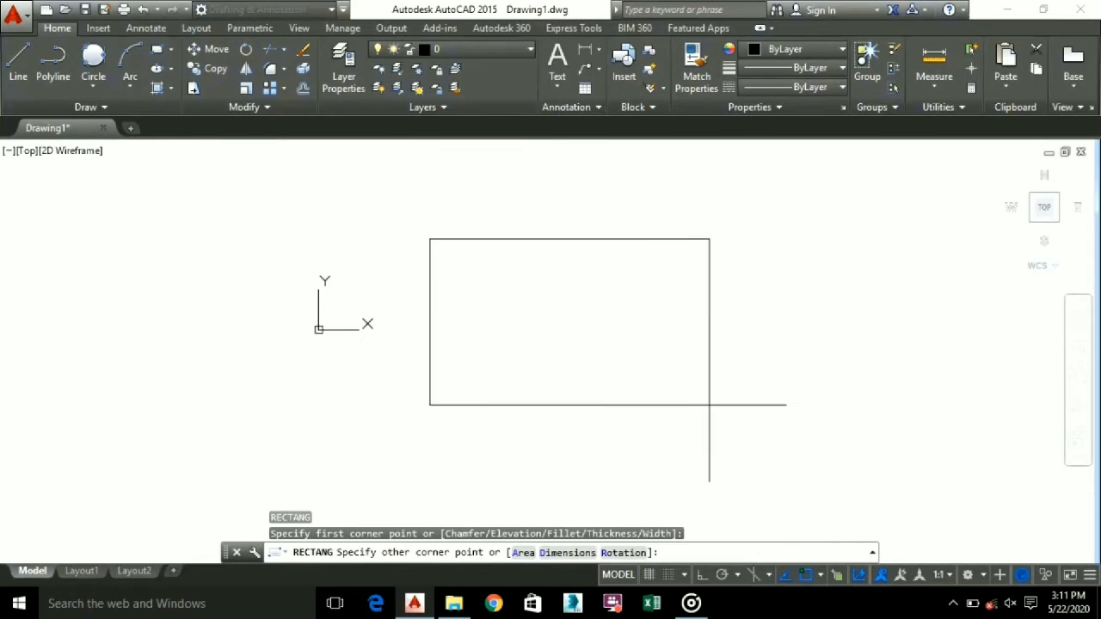
click(715, 400)
key(Escape)
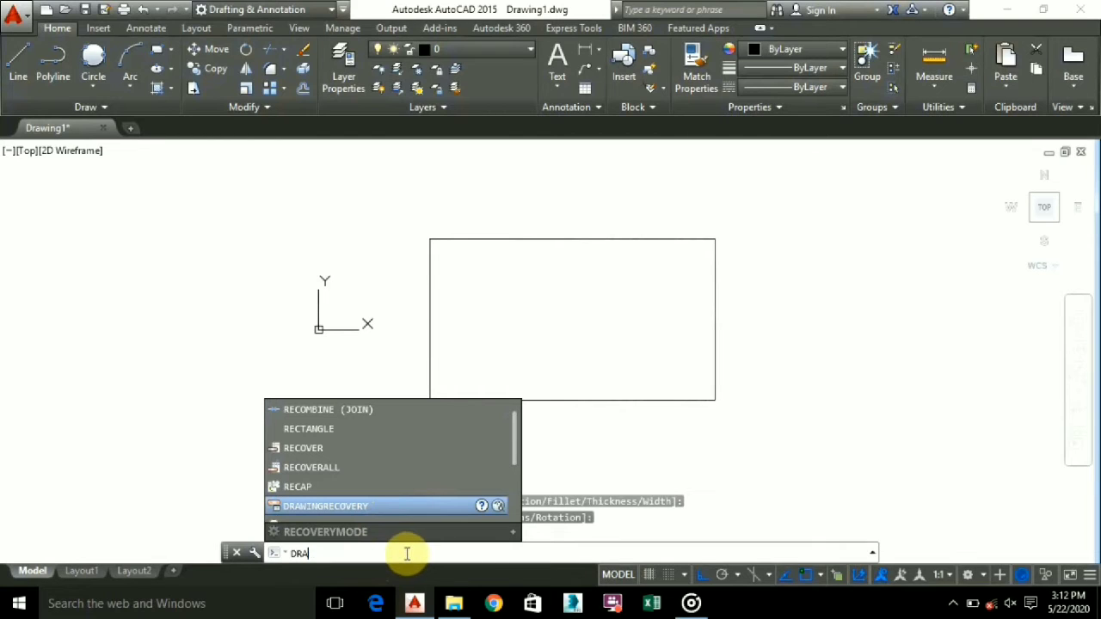
key(Escape)
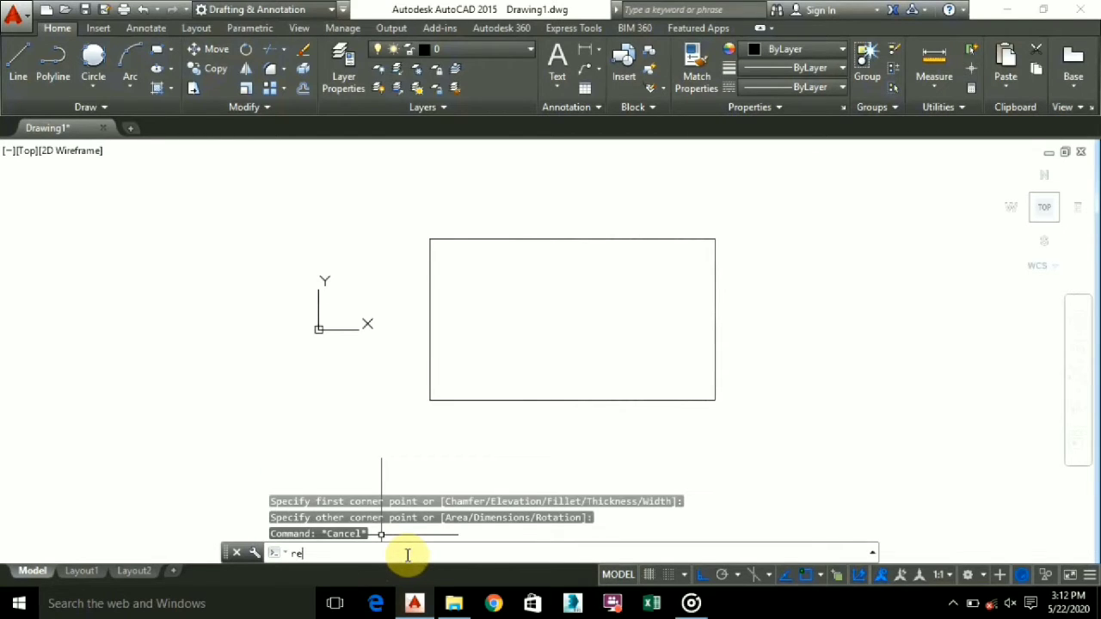
Draw a rectangle with chamfered corners between two free picks, using a first chamfer distance of 3 and a second distance picked on screen
text(c)
key(Return)
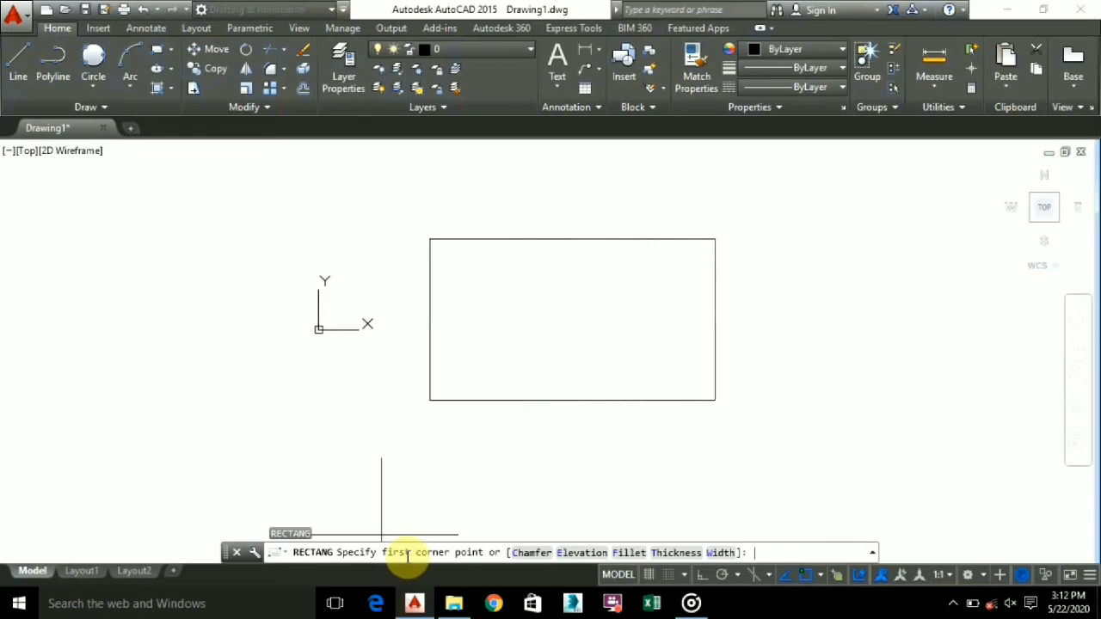
click(532, 554)
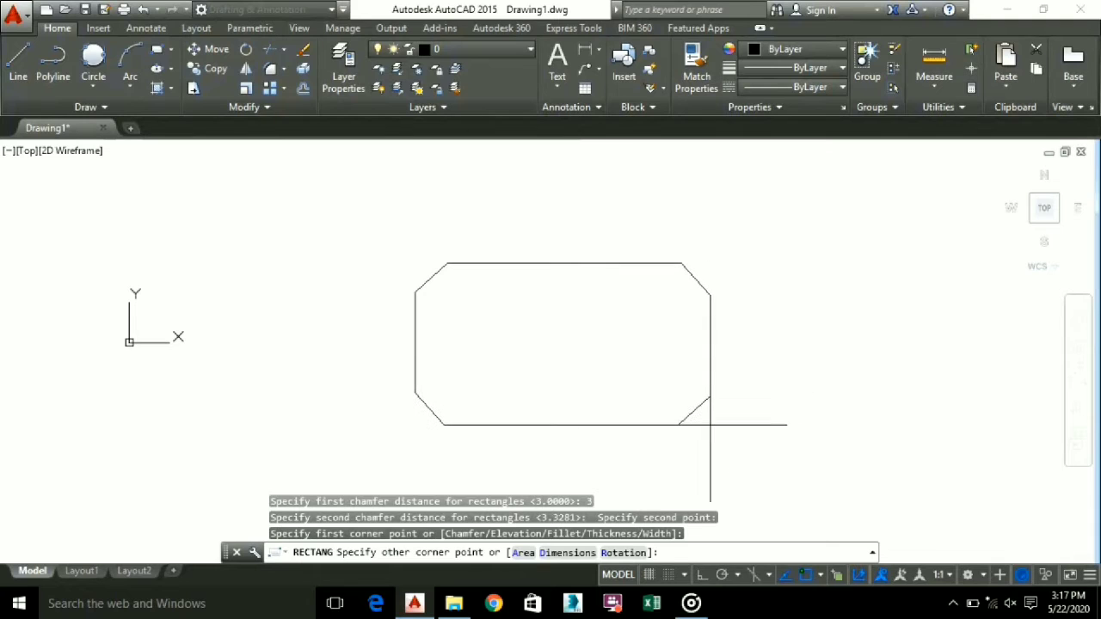
click(710, 424)
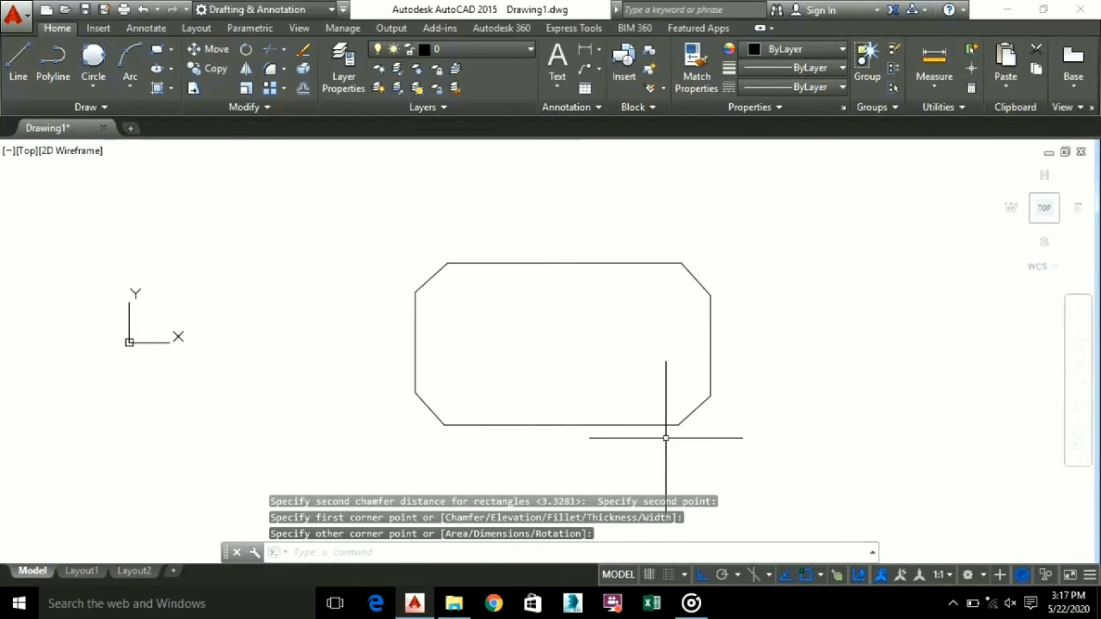
Select the chamfered rectangle with a crossing window and erase it
scroll(521, 328, down, 2)
middle_drag(520, 328, 485, 303)
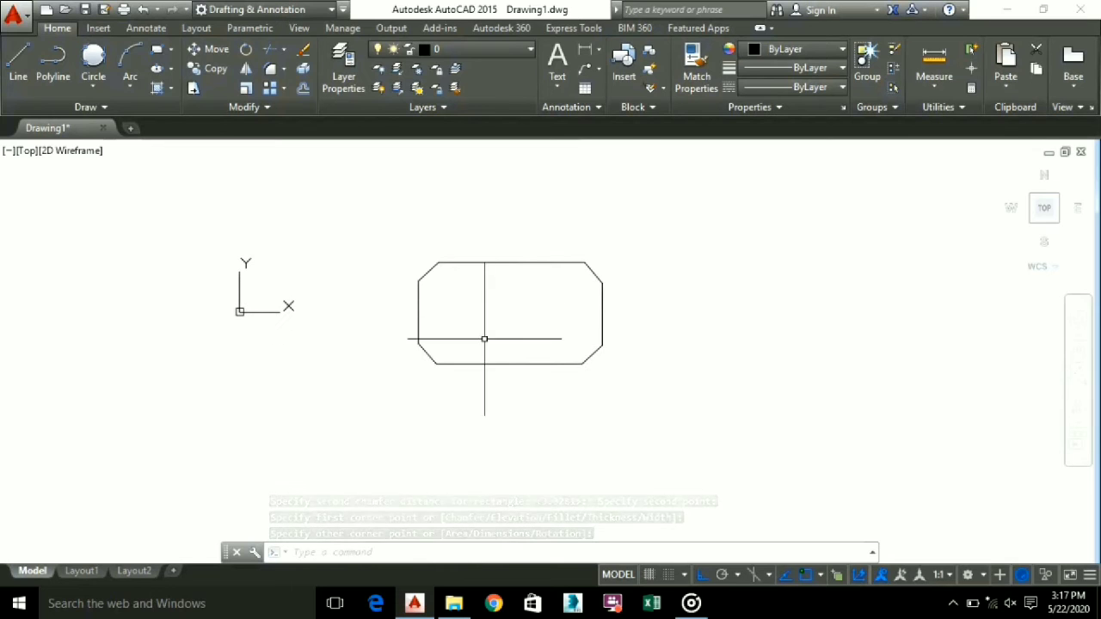
click(634, 398)
click(399, 226)
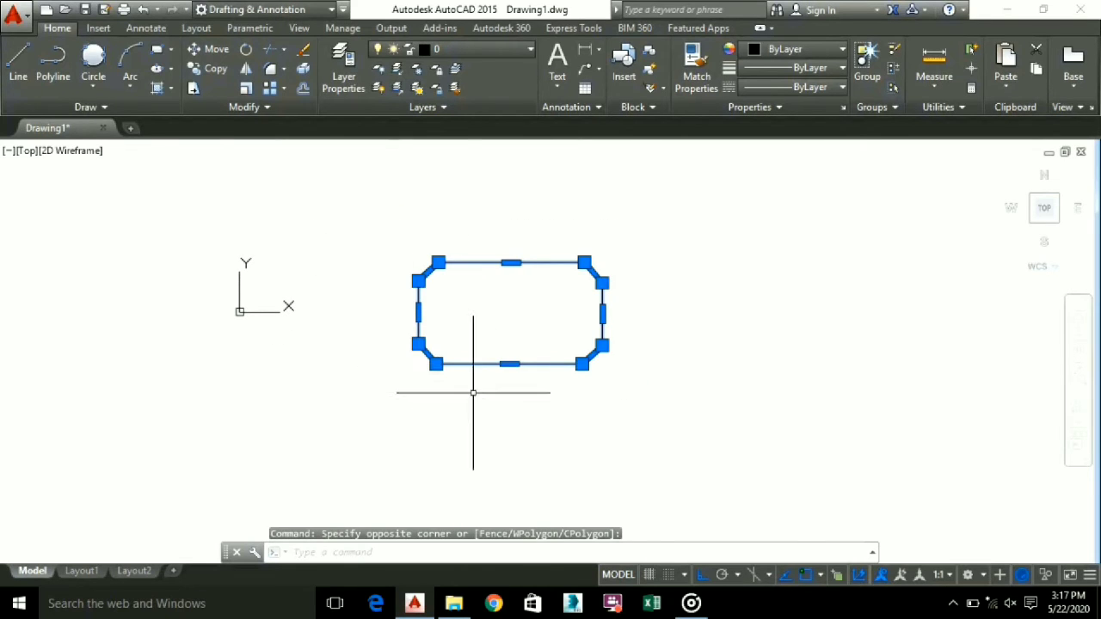
key(Delete)
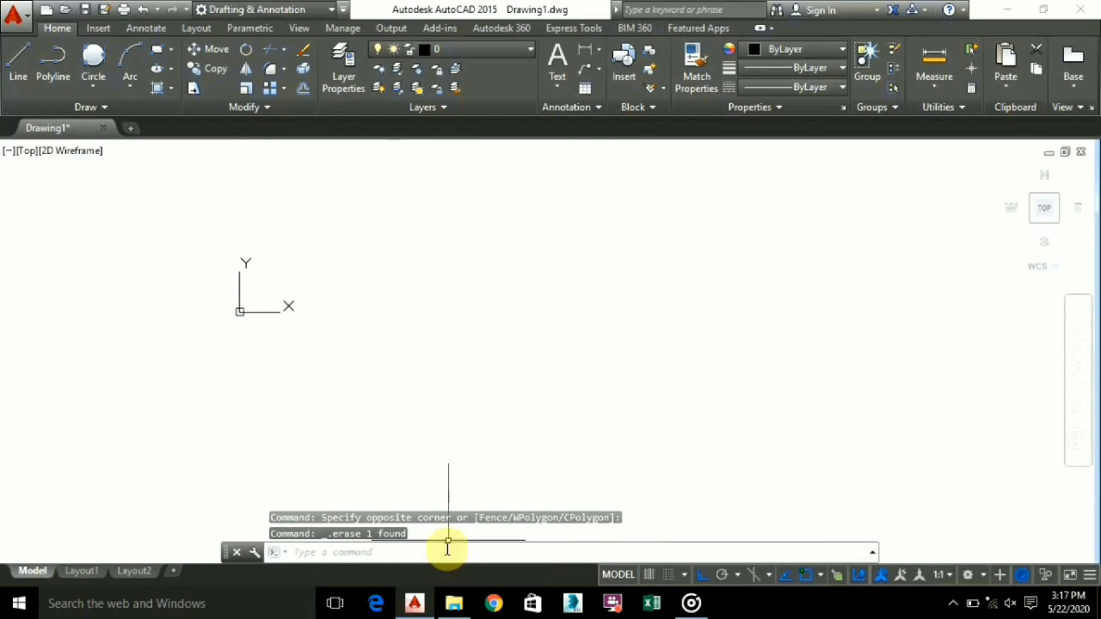
Draw a rectangle with rounded corners between two free picks, using the Fillet option with a radius of 3
text(c)
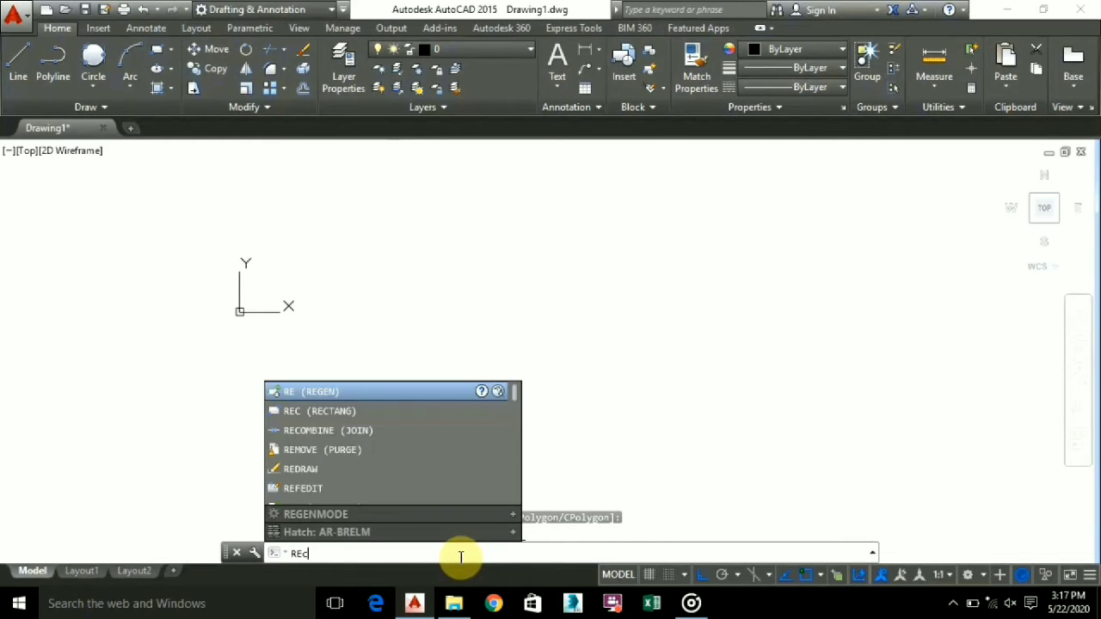
key(Return)
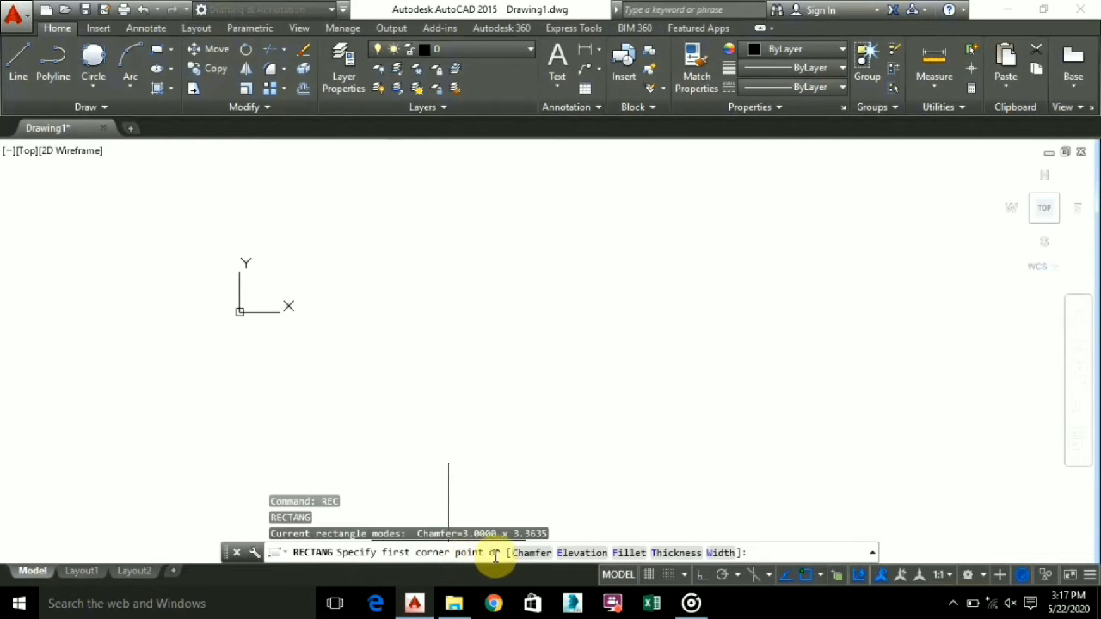
click(635, 554)
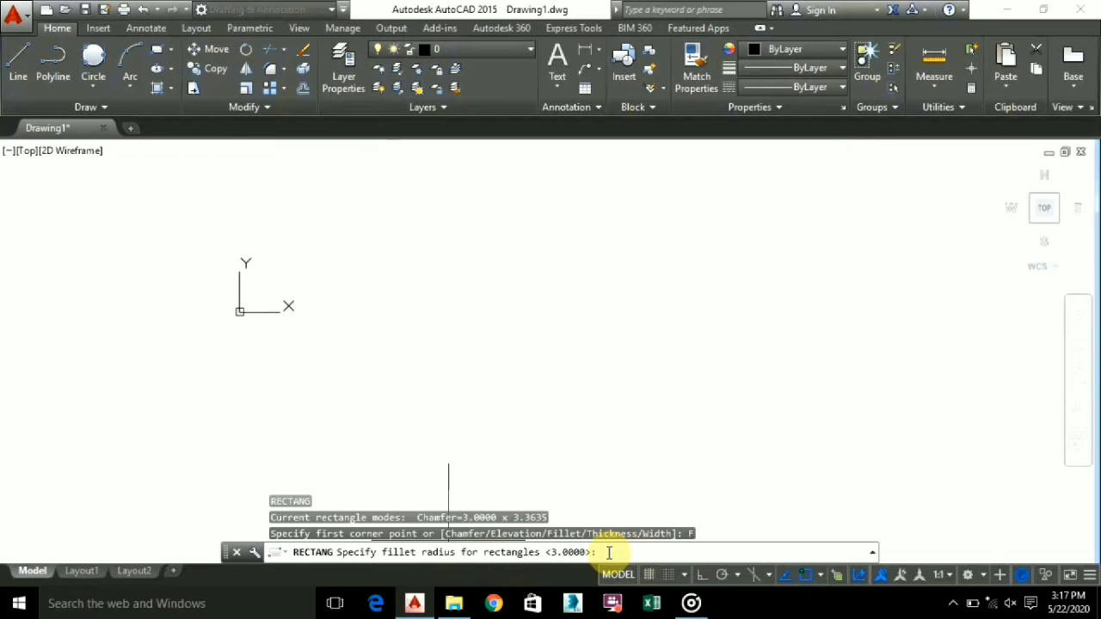
text(3)
key(Return)
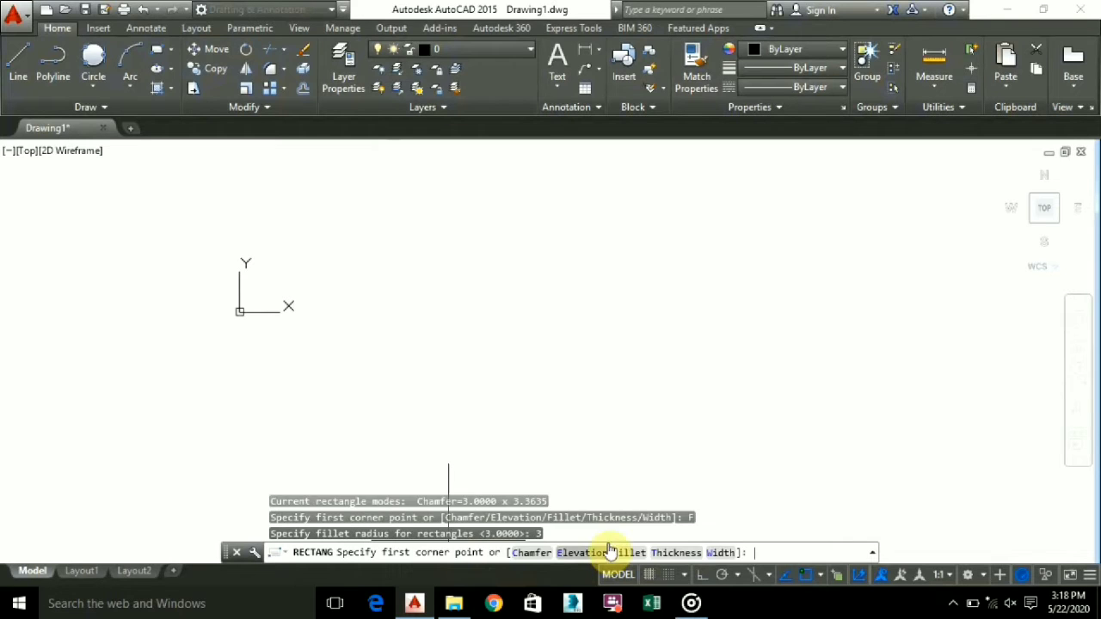
click(399, 246)
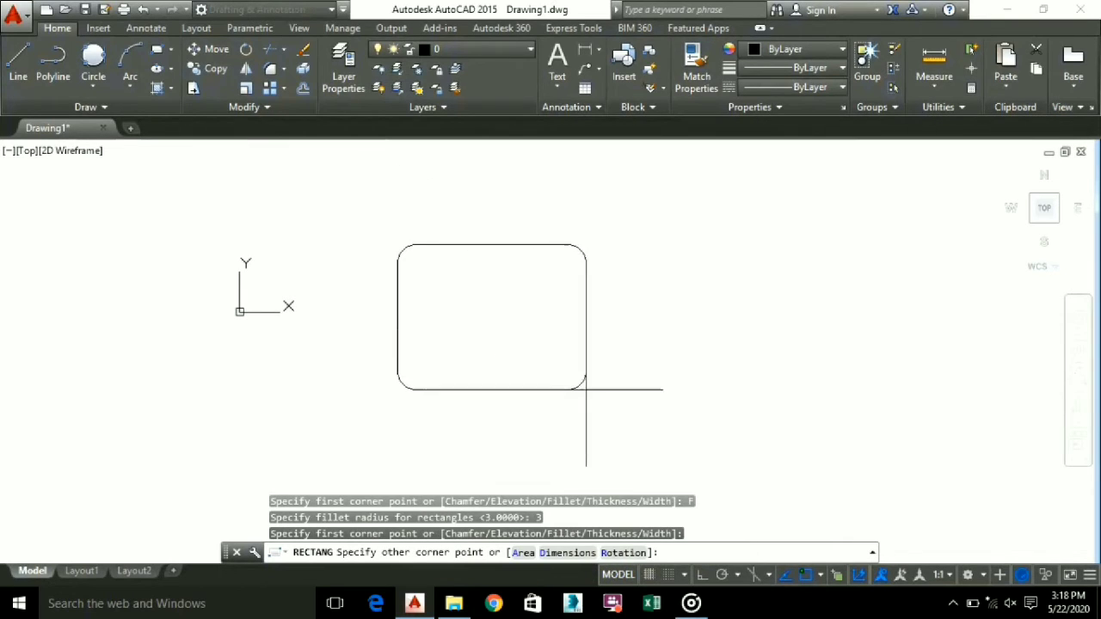
click(627, 386)
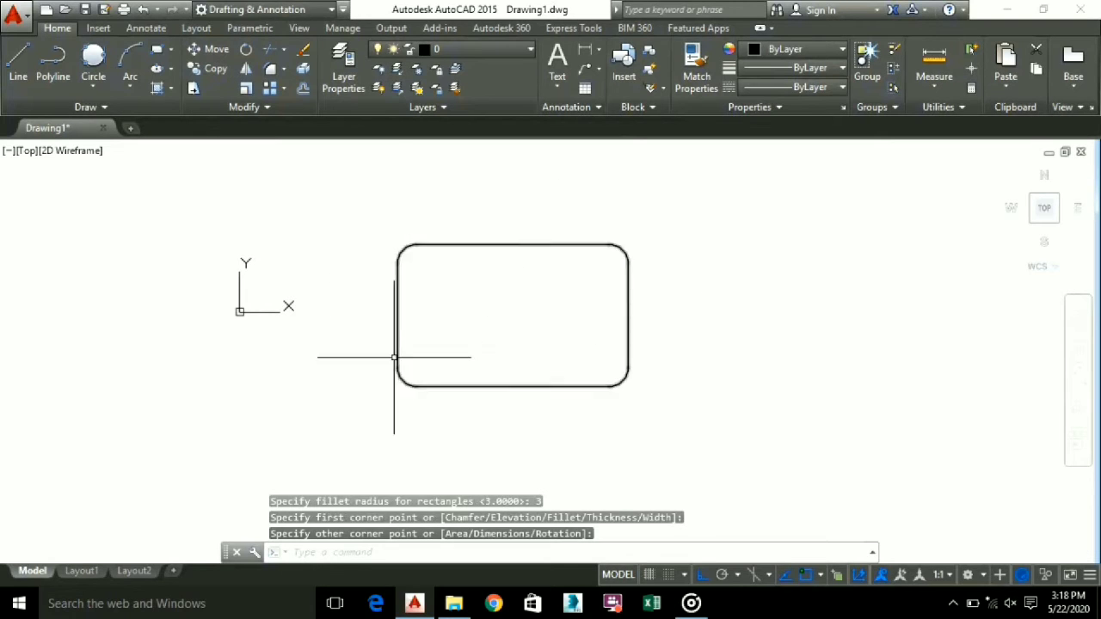
Select the filleted rectangle with a crossing window over its bottom edge and erase it
scroll(399, 353, up, 4)
scroll(493, 382, down, 2)
middle_drag(491, 381, 359, 393)
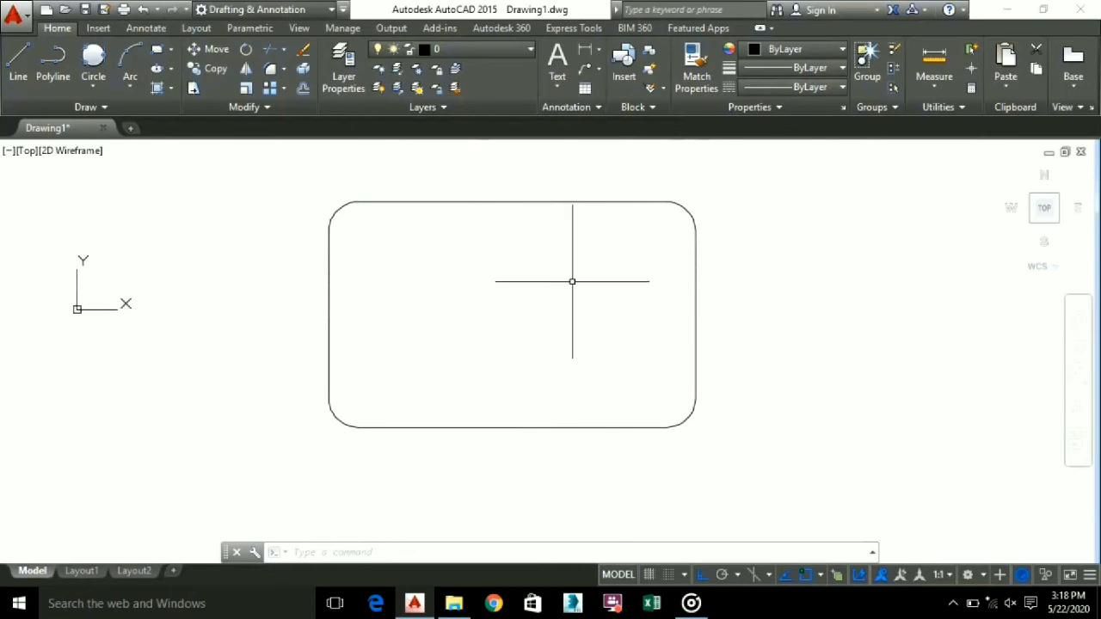
click(593, 388)
click(738, 488)
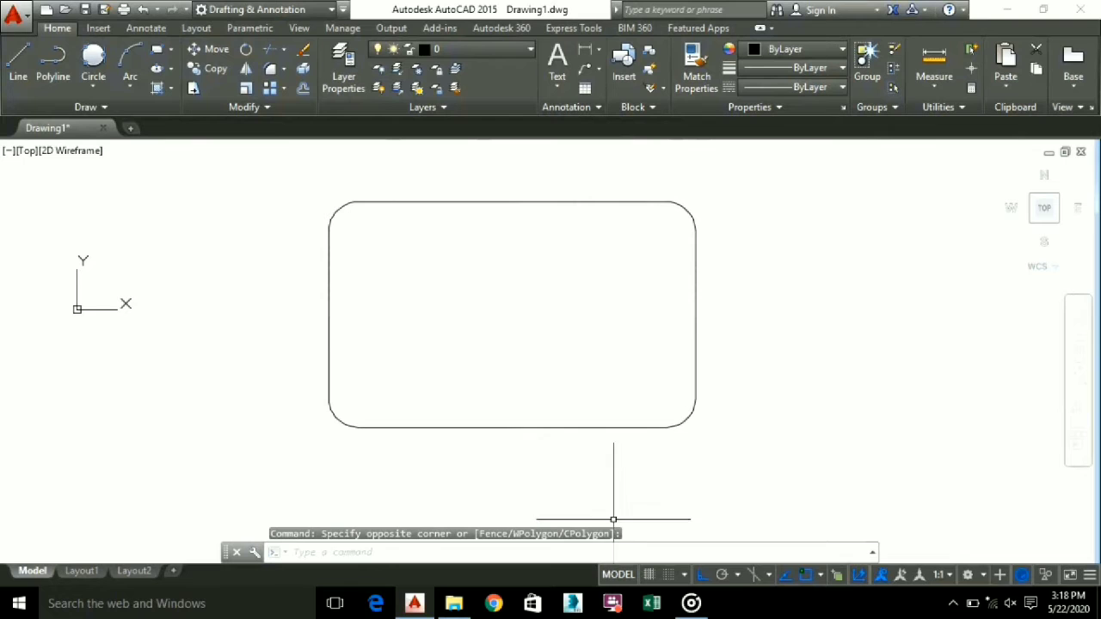
click(656, 448)
click(563, 349)
key(Delete)
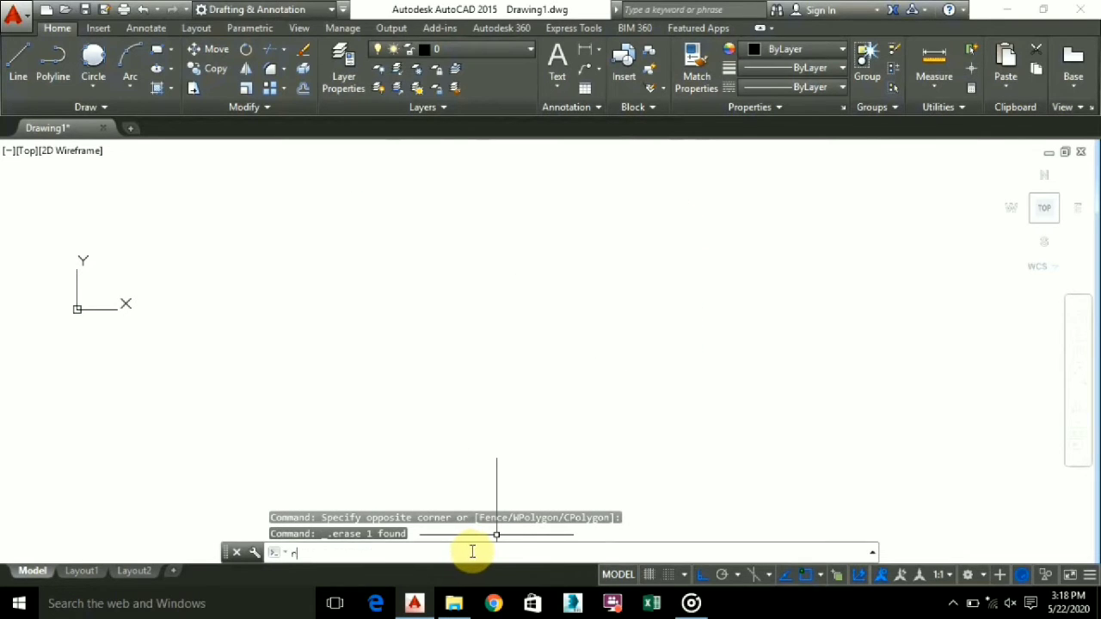
Draw a long, flat rectangle between two free corners with the Thickness option set to 10
text(c)
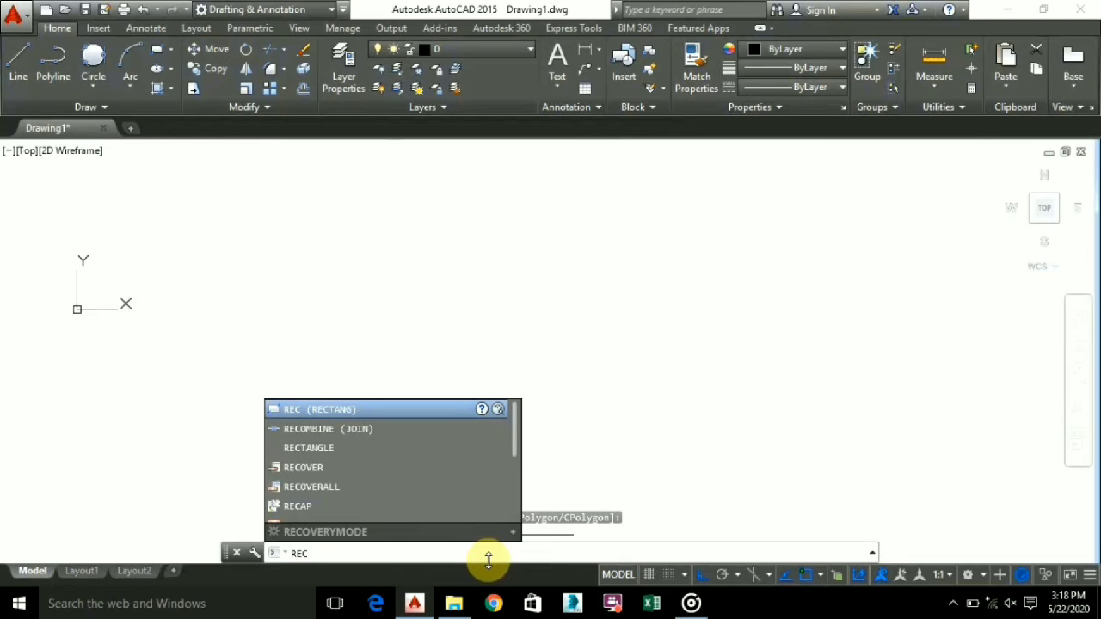
key(Return)
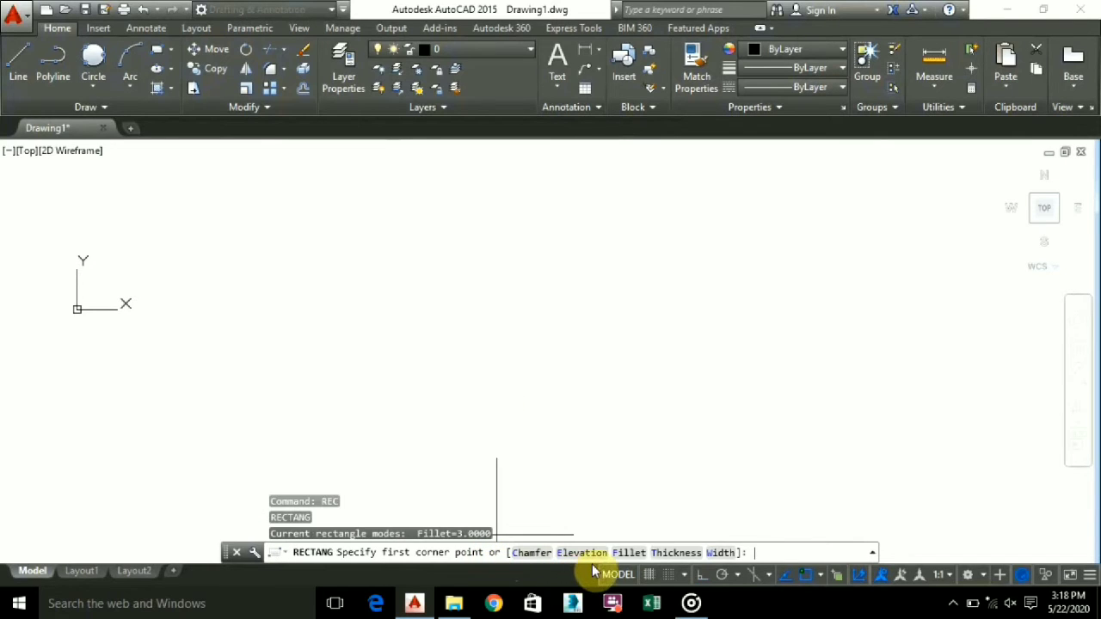
click(675, 553)
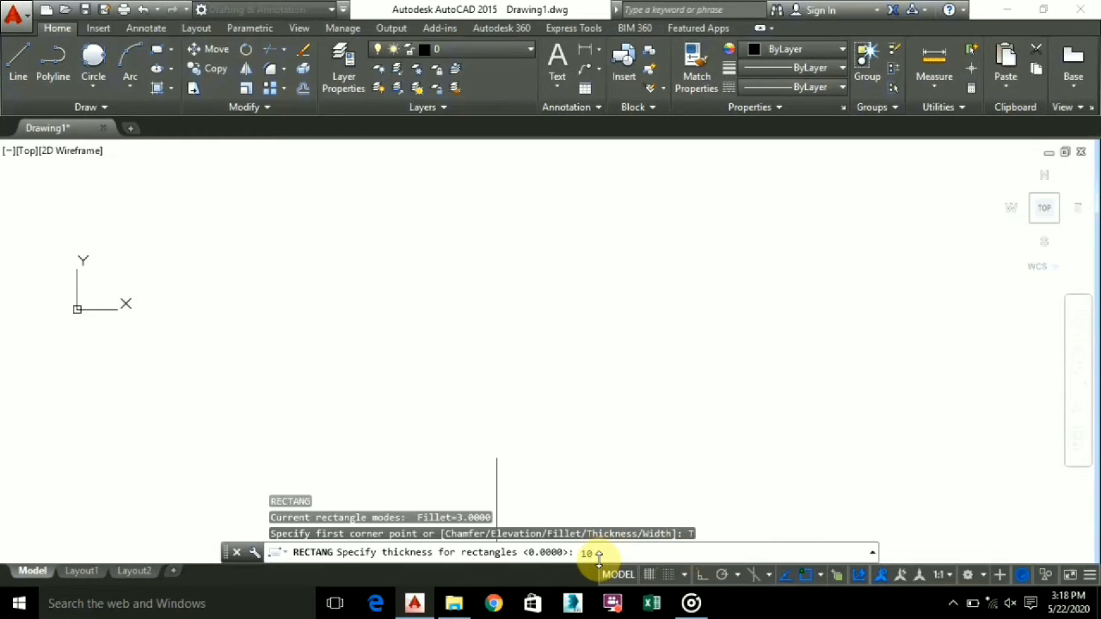
key(Return)
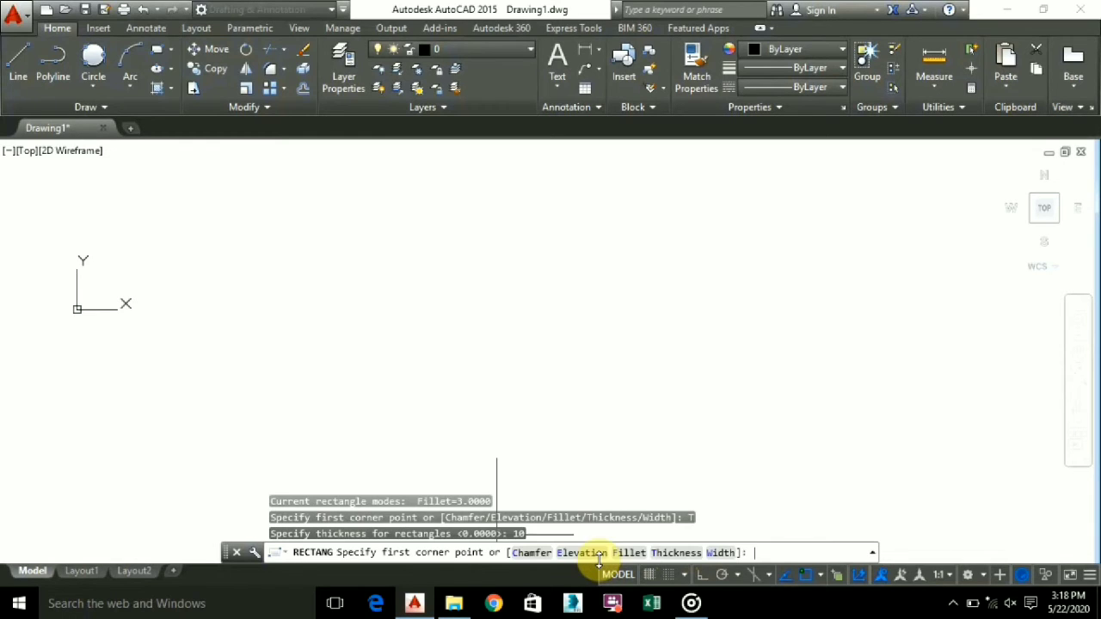
click(329, 378)
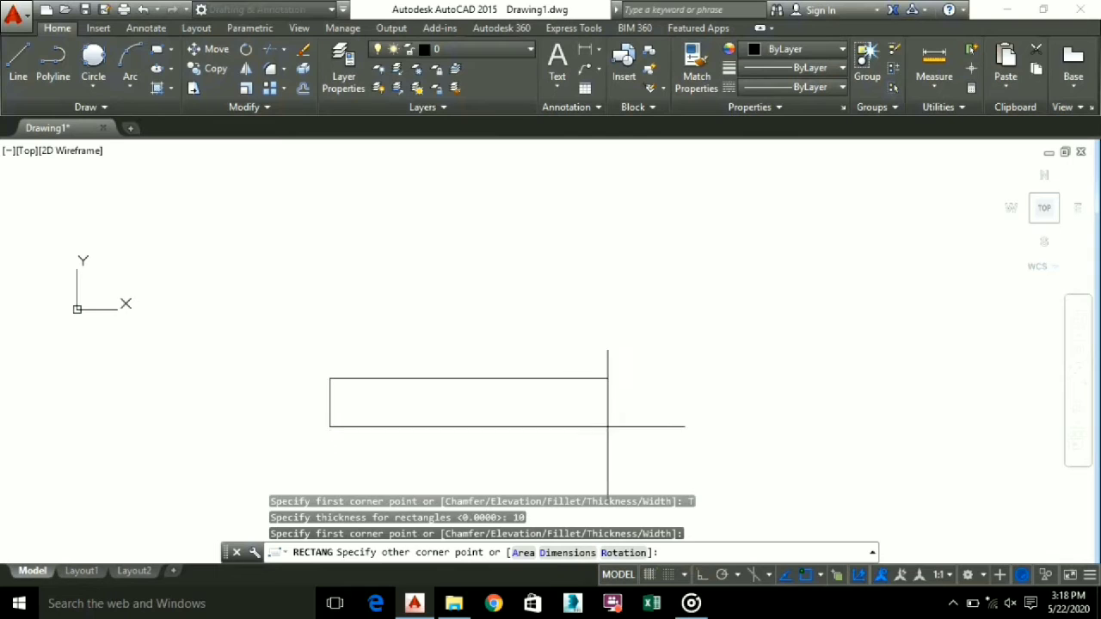
click(666, 405)
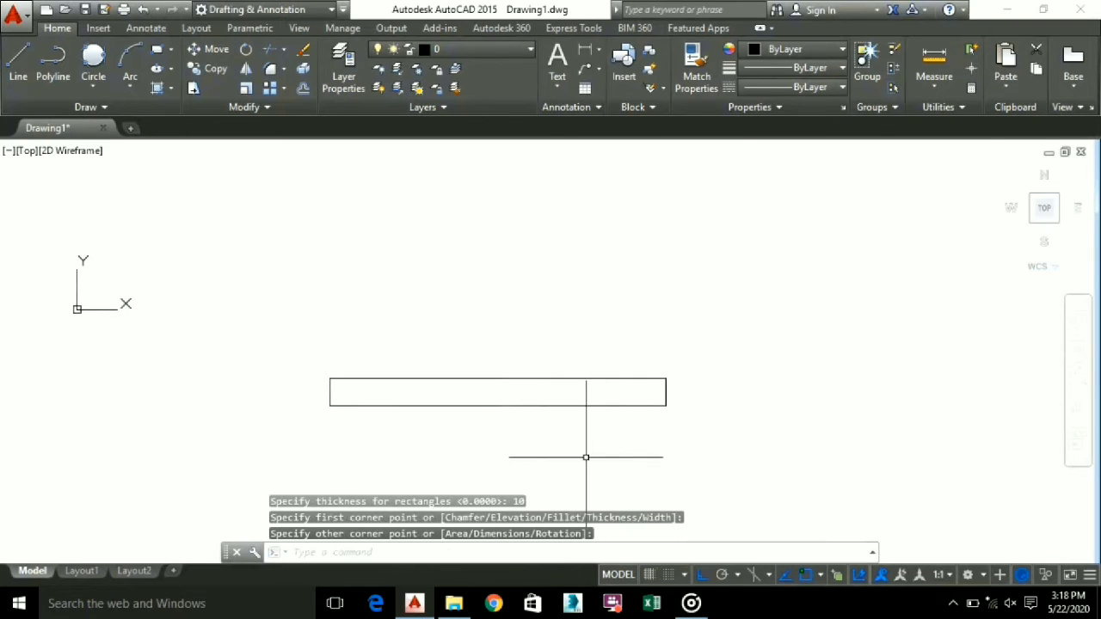
Select the long, flat rectangle with a crossing window and erase it
click(658, 516)
click(311, 270)
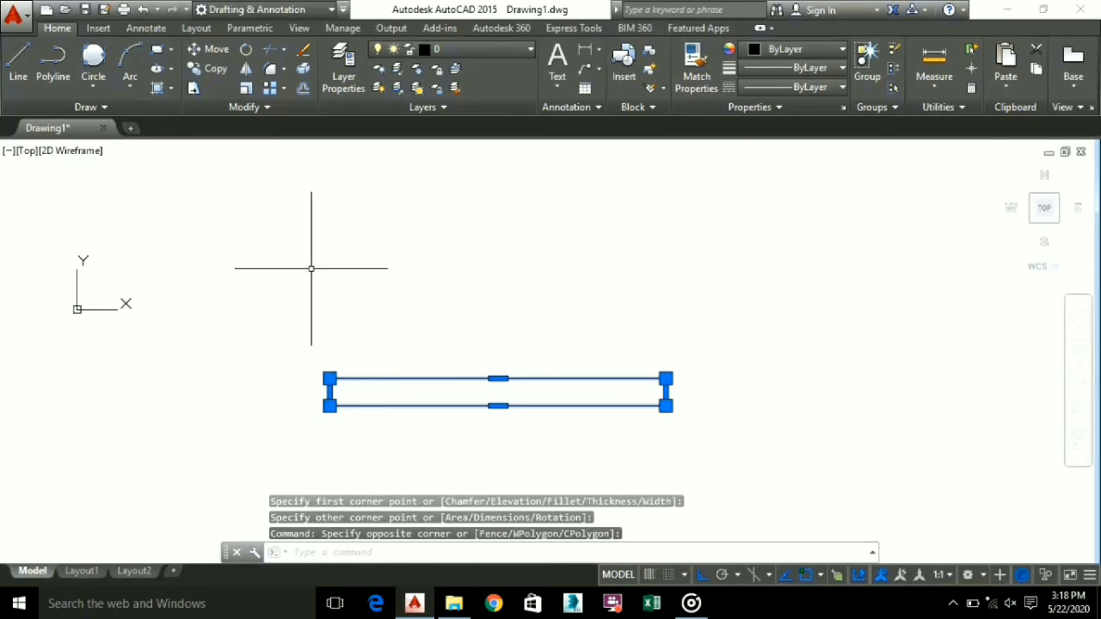
scroll(496, 413, up, 4)
scroll(499, 410, down, 4)
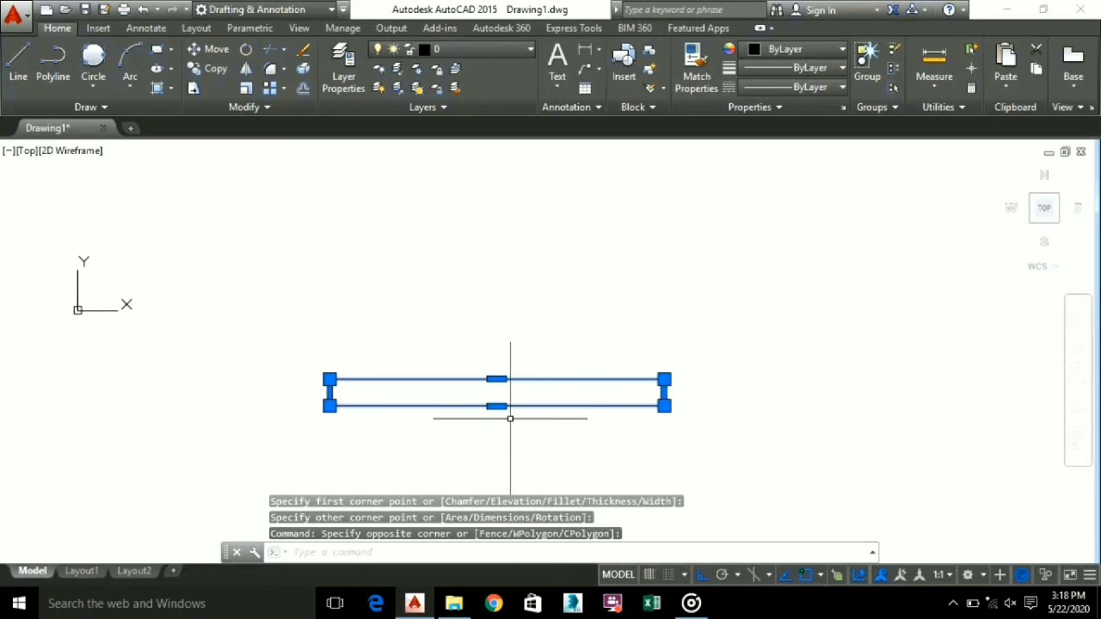
key(Delete)
click(952, 603)
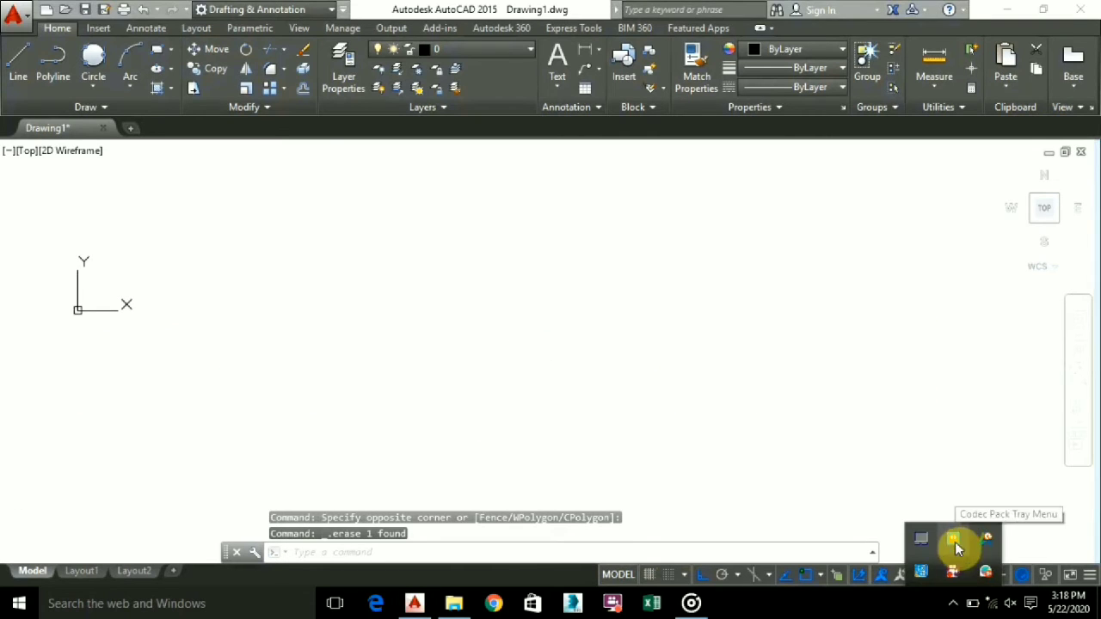
right_click(952, 571)
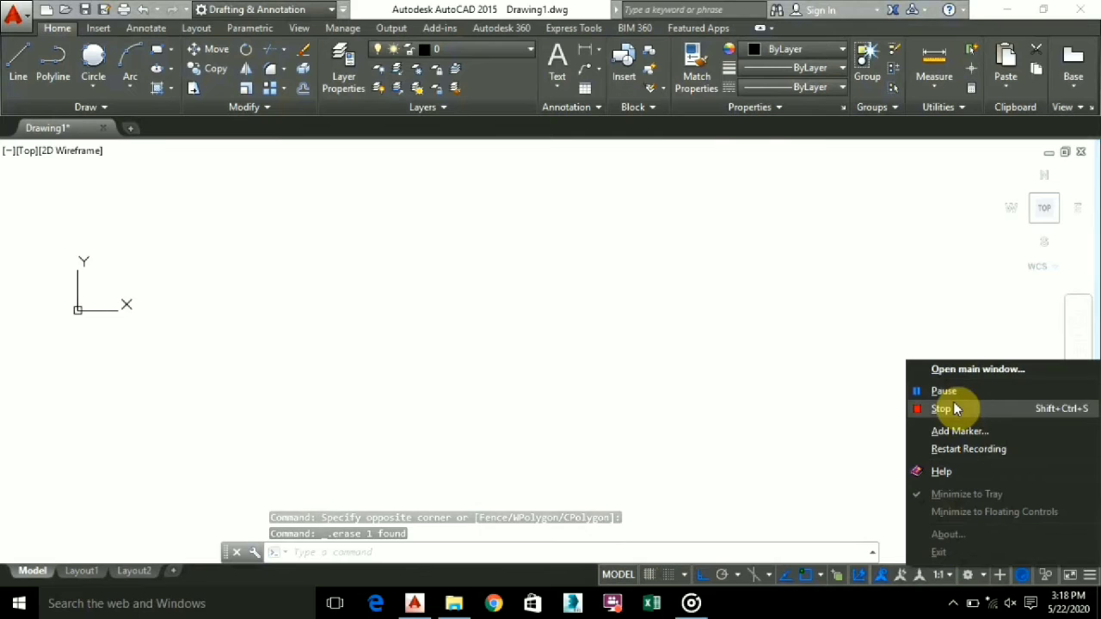
click(953, 390)
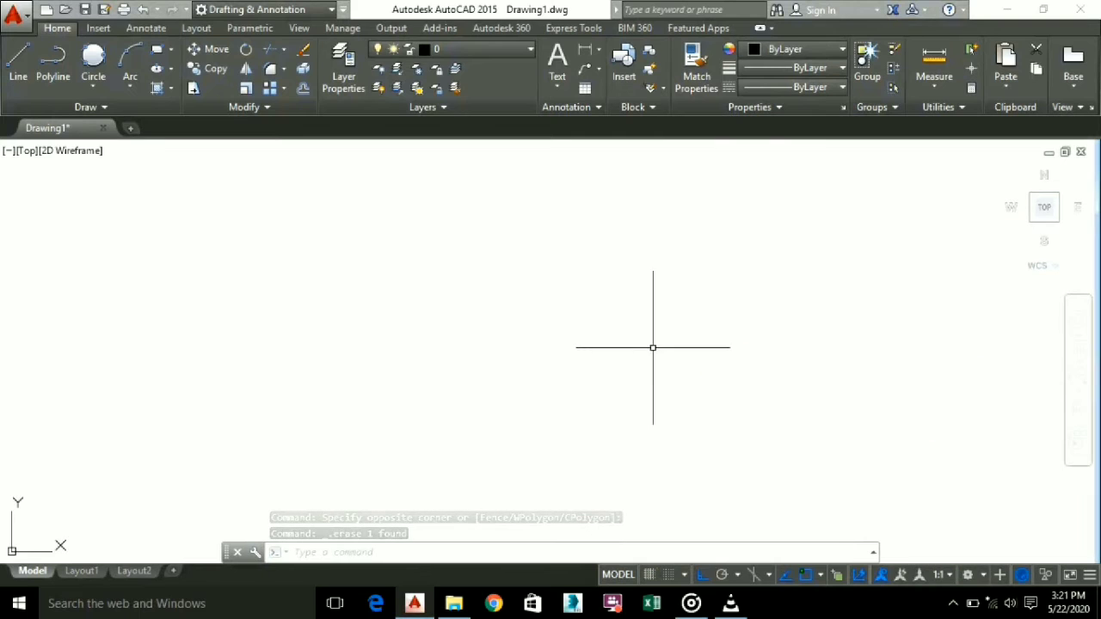
click(442, 322)
click(648, 381)
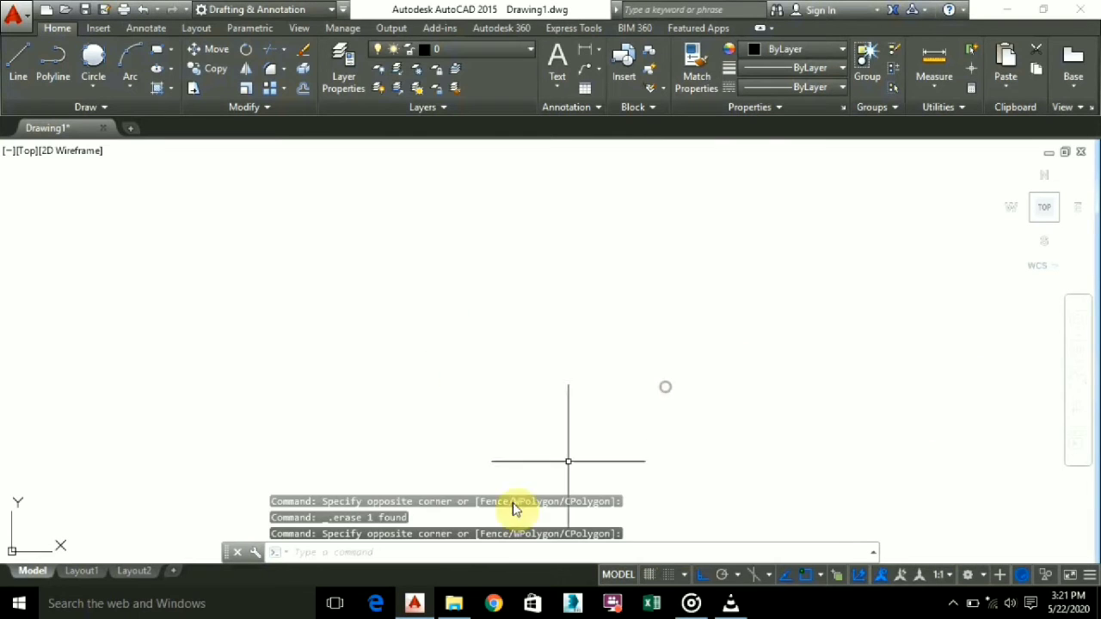
Draw a rectangle between two free corners using the Width option set to 0.5
click(441, 549)
text(rec)
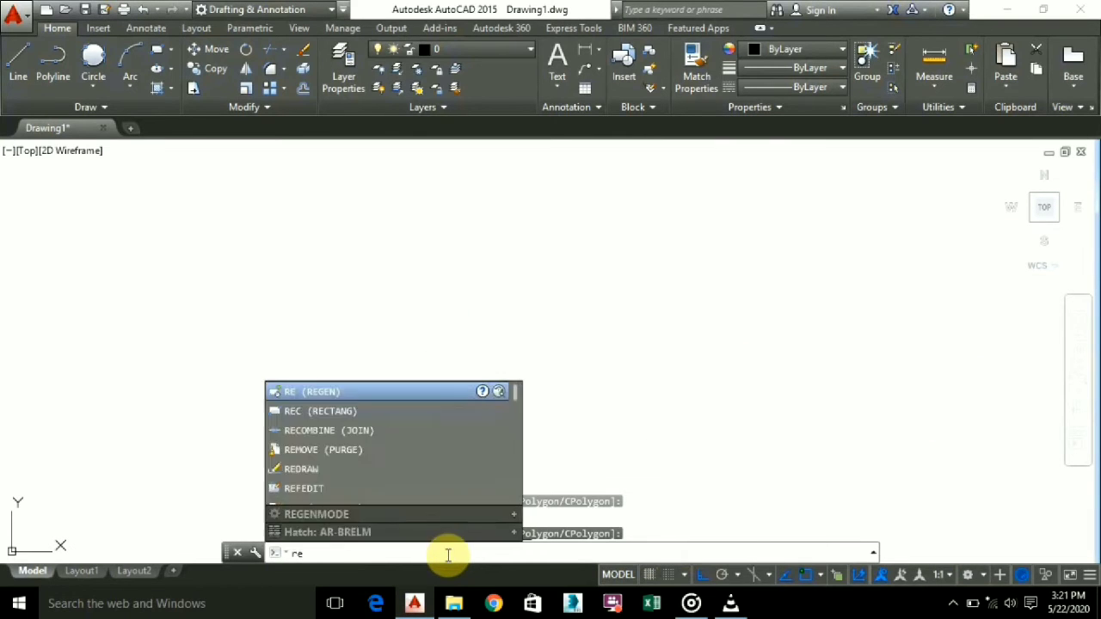
key(Return)
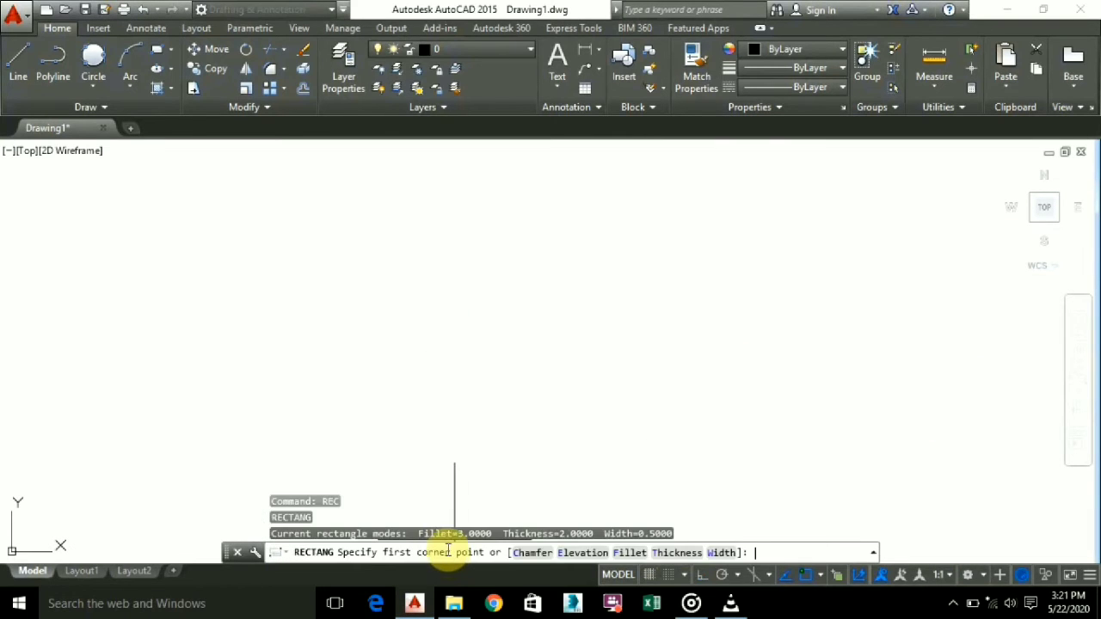
click(721, 552)
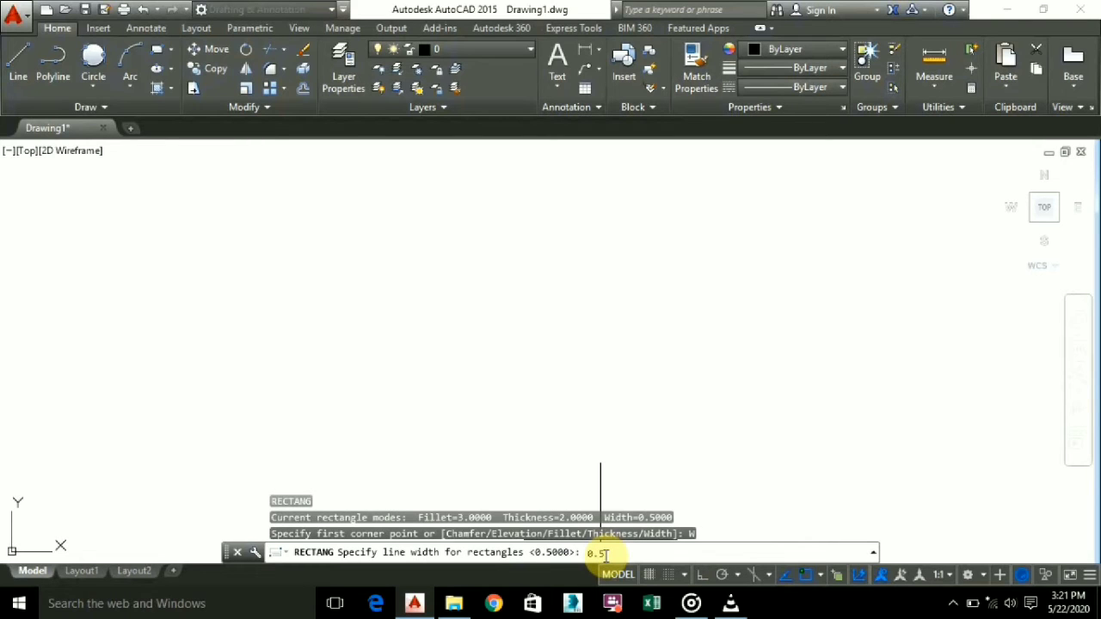
text(0.5)
key(Return)
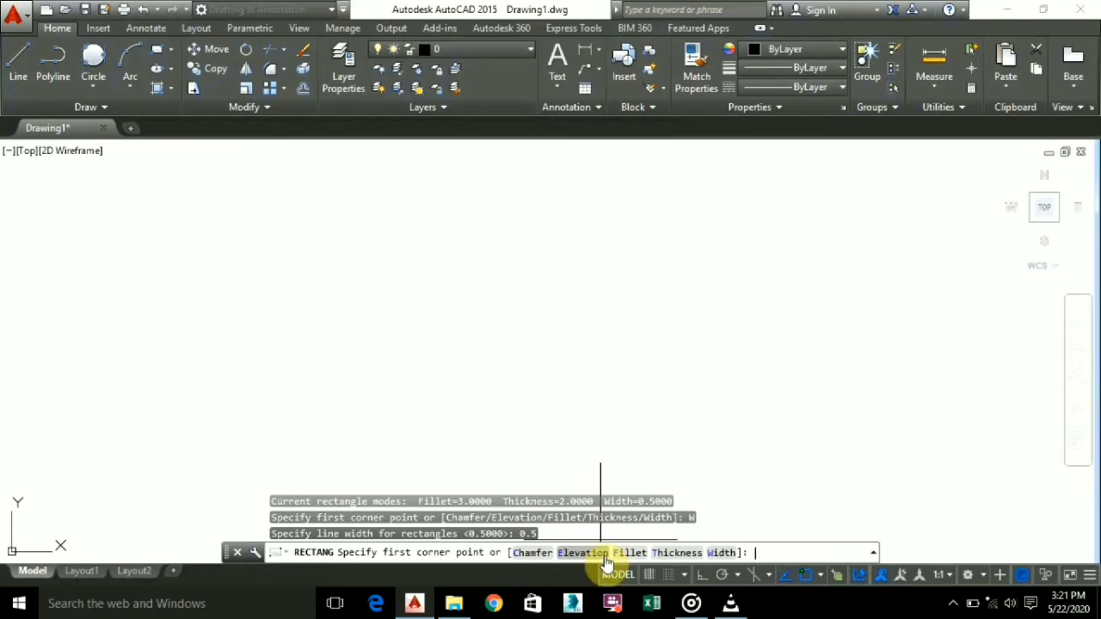
click(358, 225)
click(677, 418)
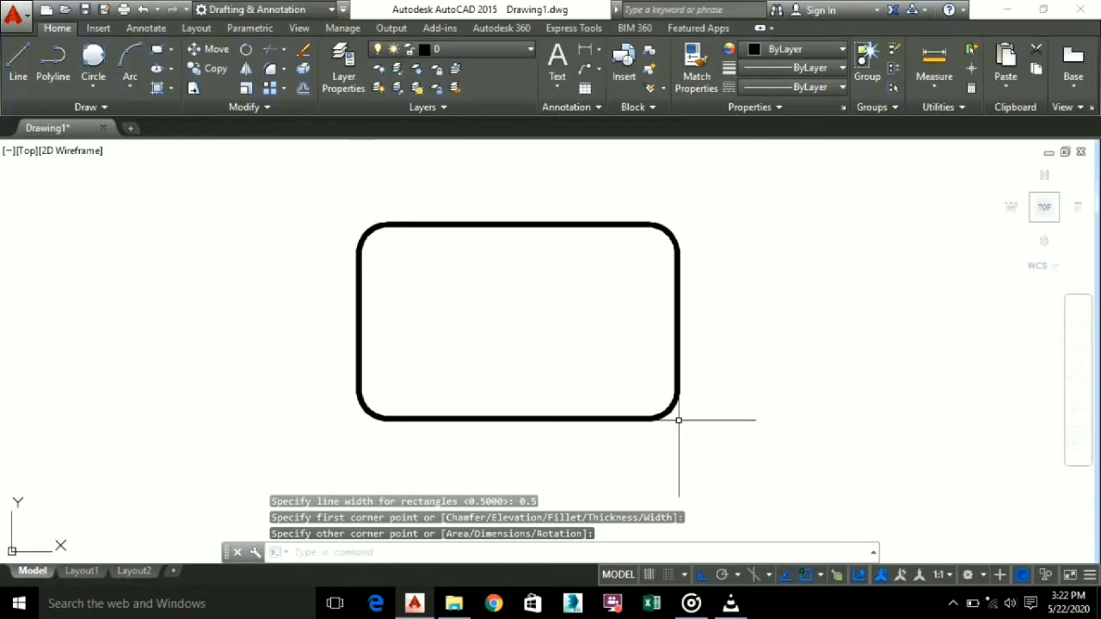
Examine the thick outline of the rectangle at close range along its edges and rounded corners
scroll(664, 421, up, 2)
scroll(665, 421, up, 4)
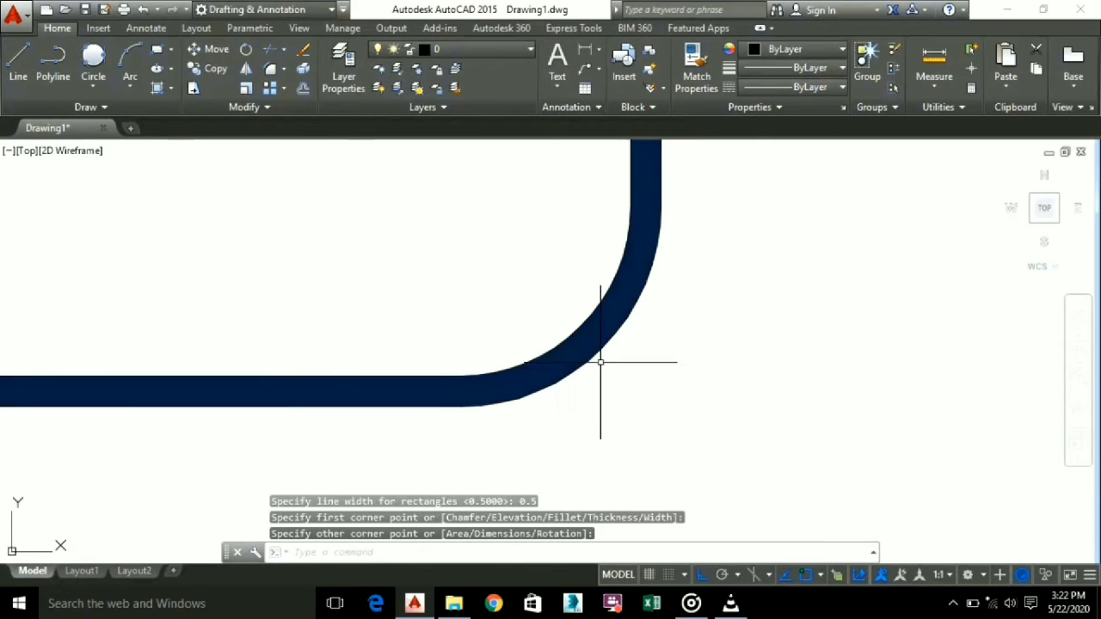
scroll(511, 341, down, 4)
middle_drag(534, 344, 951, 367)
middle_drag(233, 392, 248, 549)
middle_drag(369, 293, 286, 508)
scroll(810, 353, down, 2)
middle_drag(693, 319, 621, 228)
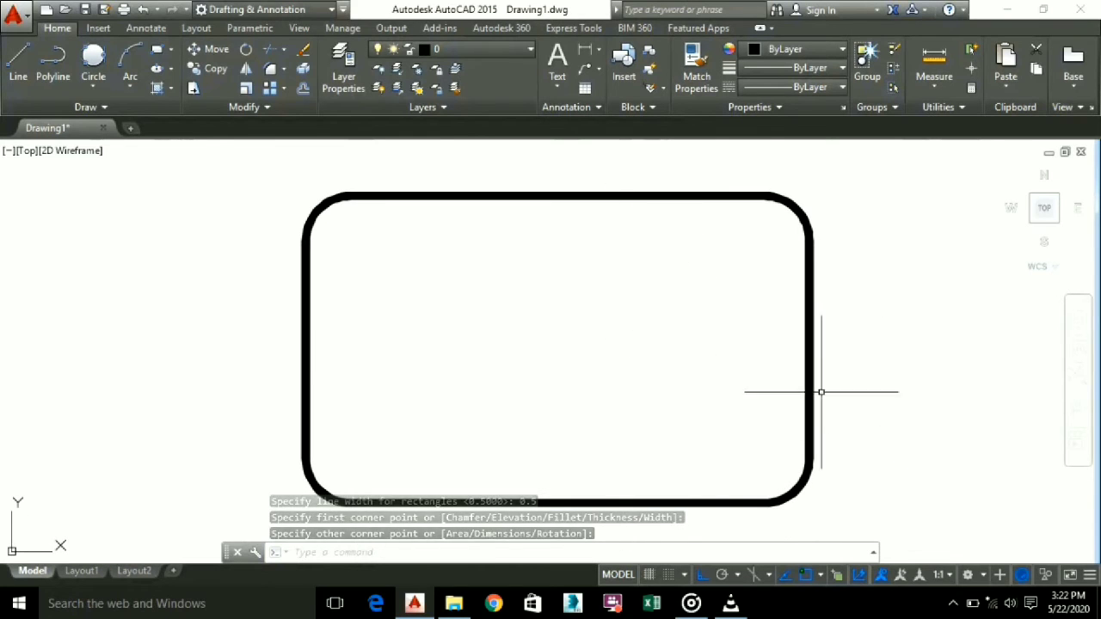
scroll(585, 407, down, 2)
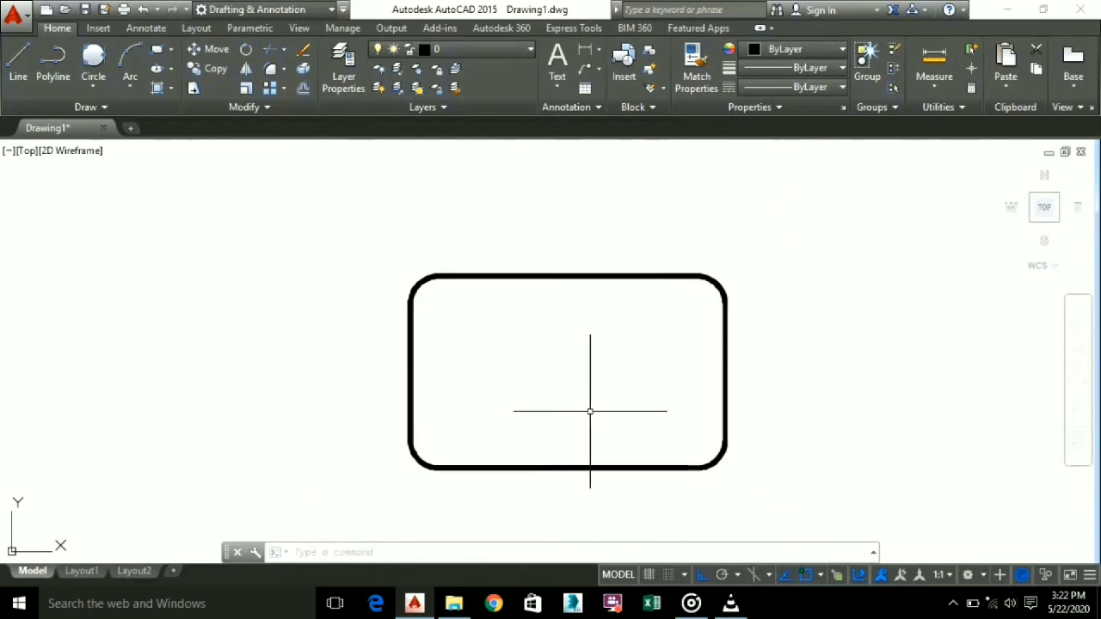
Select the thick-outlined rectangle by its bottom edge and erase it
middle_drag(585, 407, 523, 392)
click(559, 449)
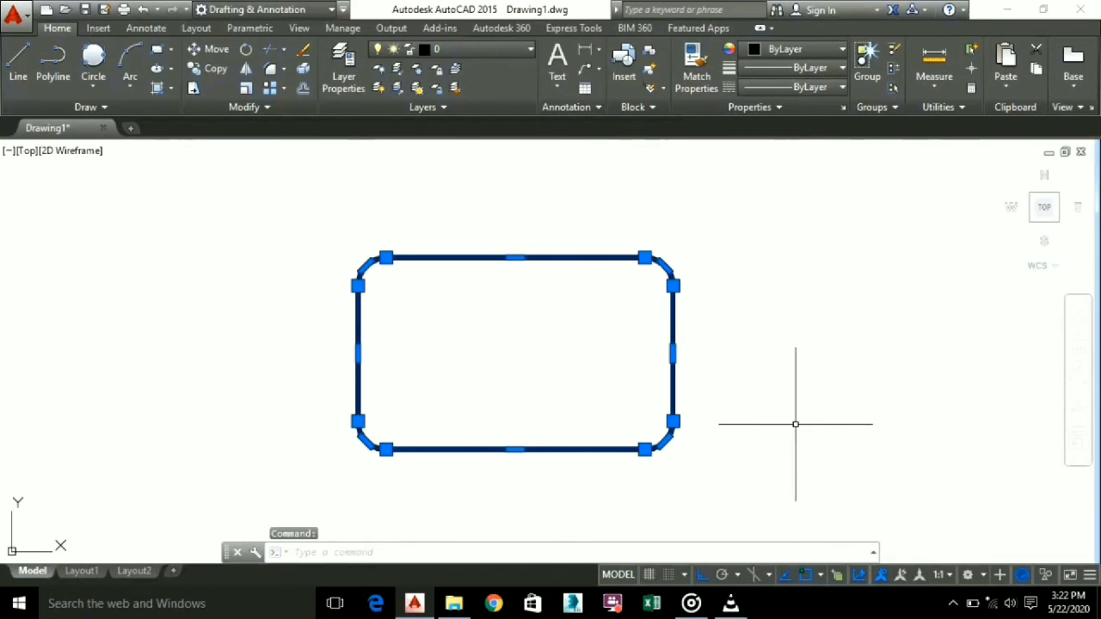
key(Delete)
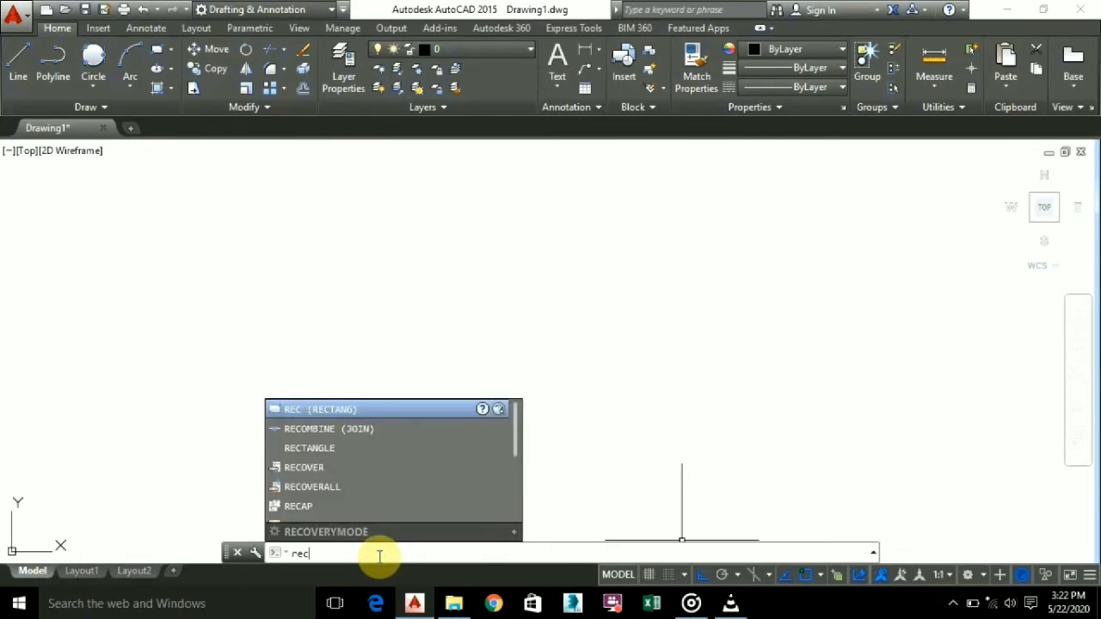
Draw a rectangle between two free corners with the Elevation option set to 20
key(Return)
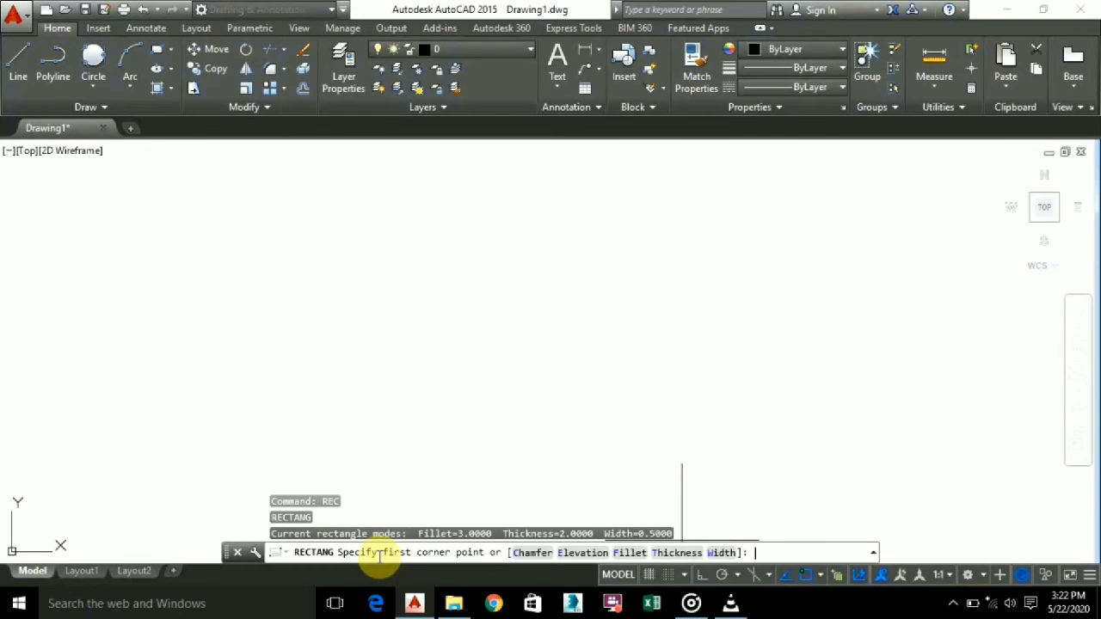
click(583, 555)
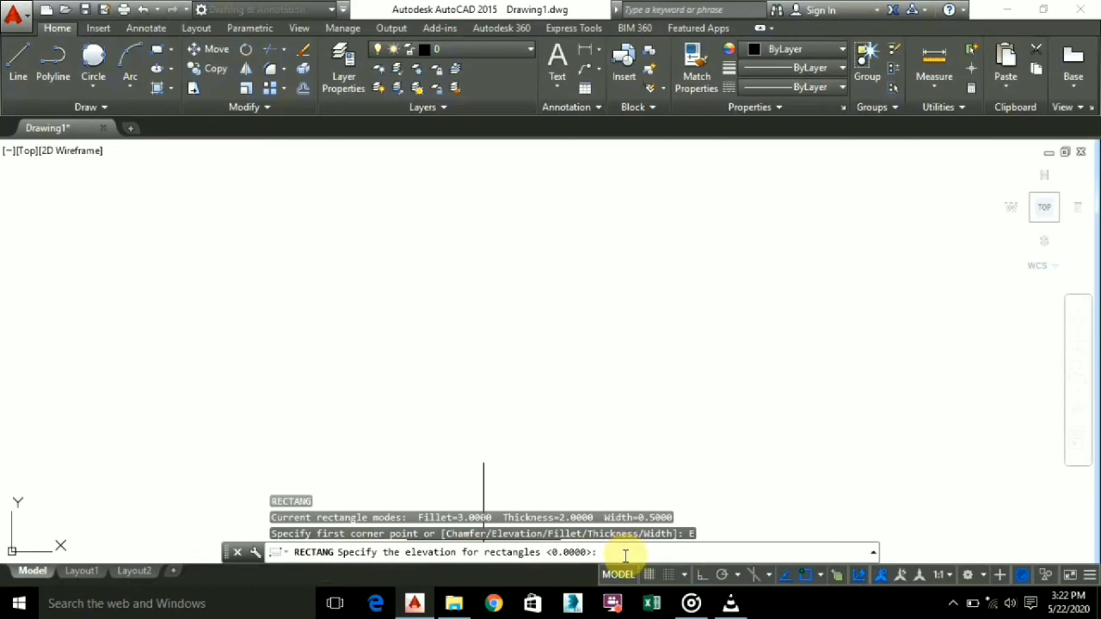
key(Return)
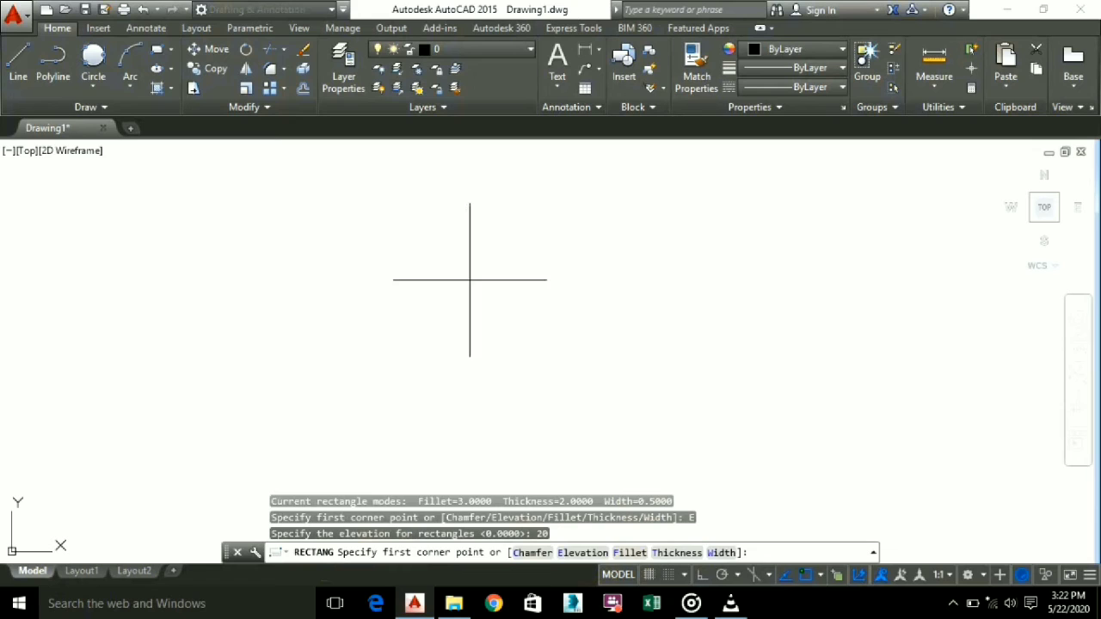
click(427, 268)
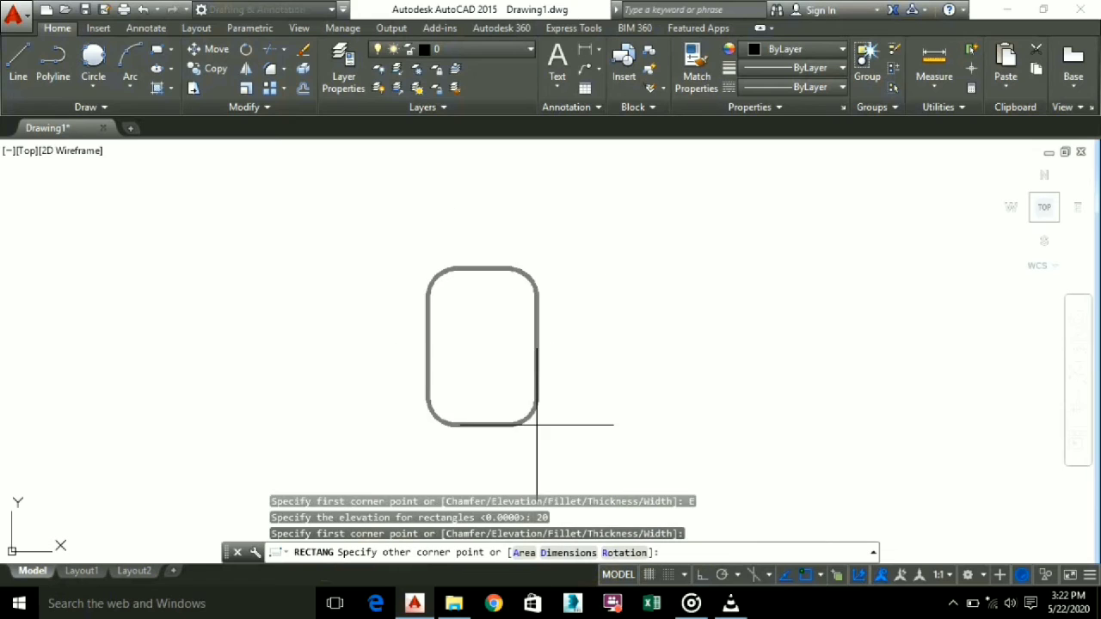
click(677, 433)
Select the thick-outlined rectangle with a crossing window over its lower corner and erase it
scroll(737, 440, down, 2)
click(695, 437)
click(654, 437)
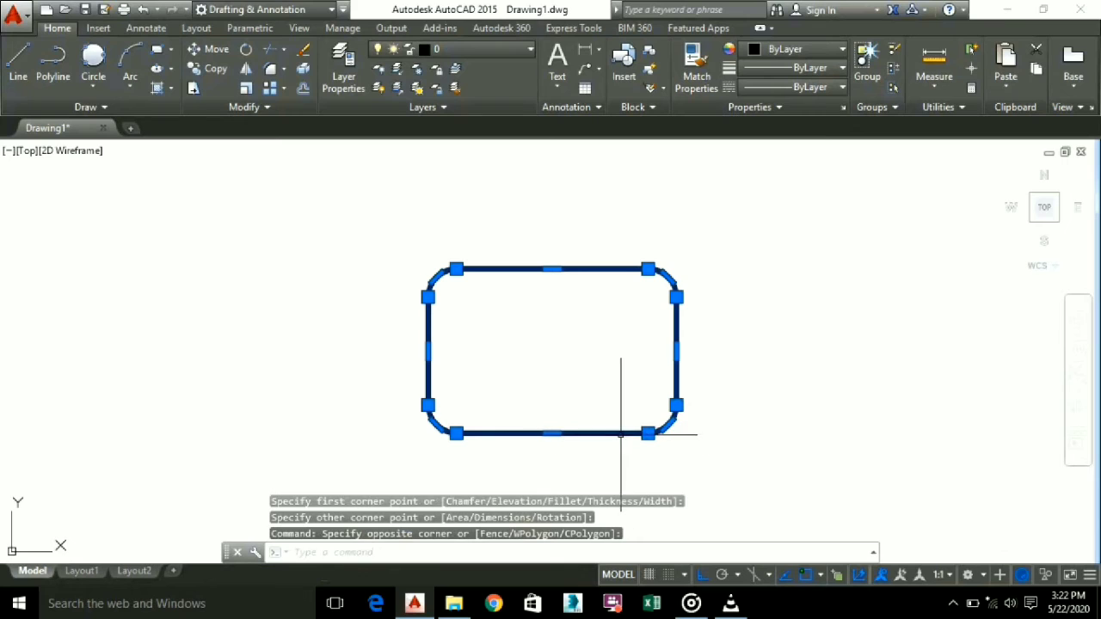
key(Delete)
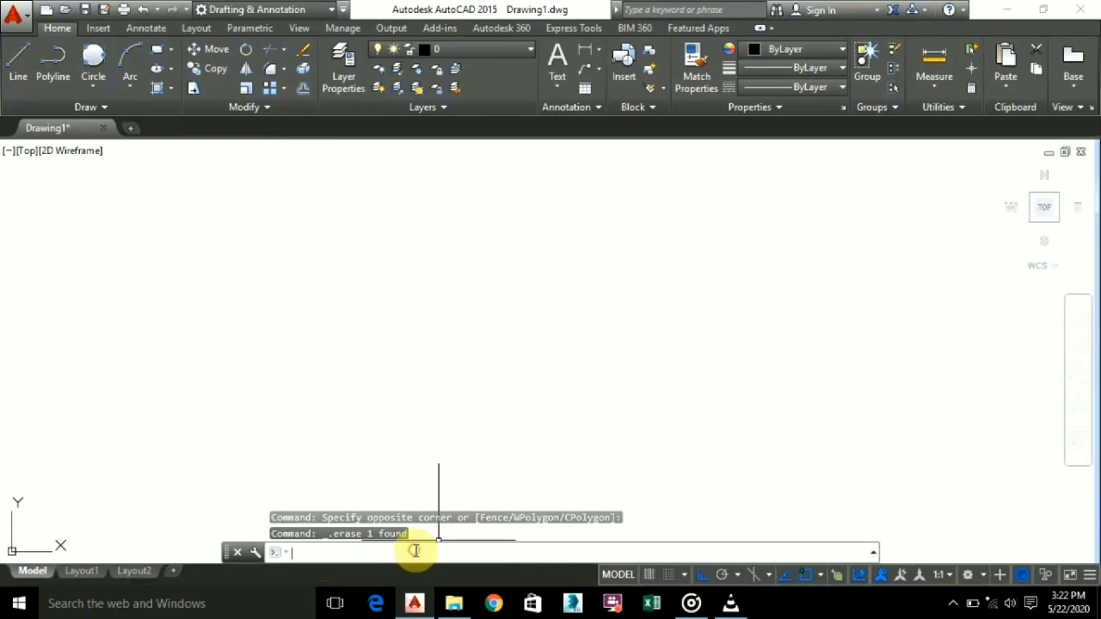
Draw a rounded rectangle between two free corners with the Width option set to 0, accepting the elevation of 20
text(rec)
key(Return)
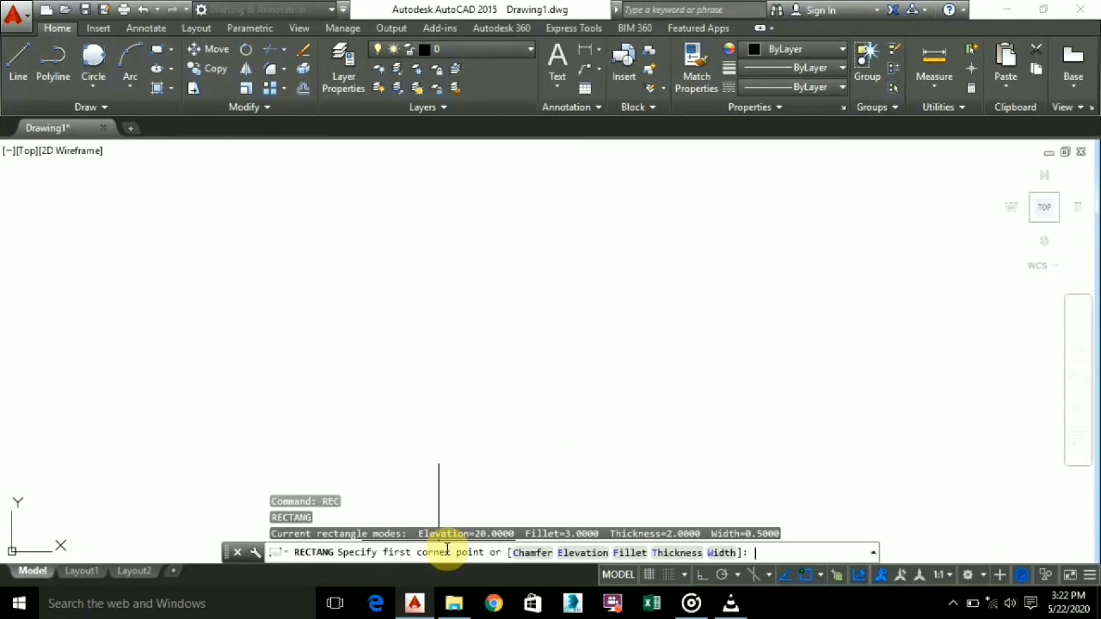
click(722, 554)
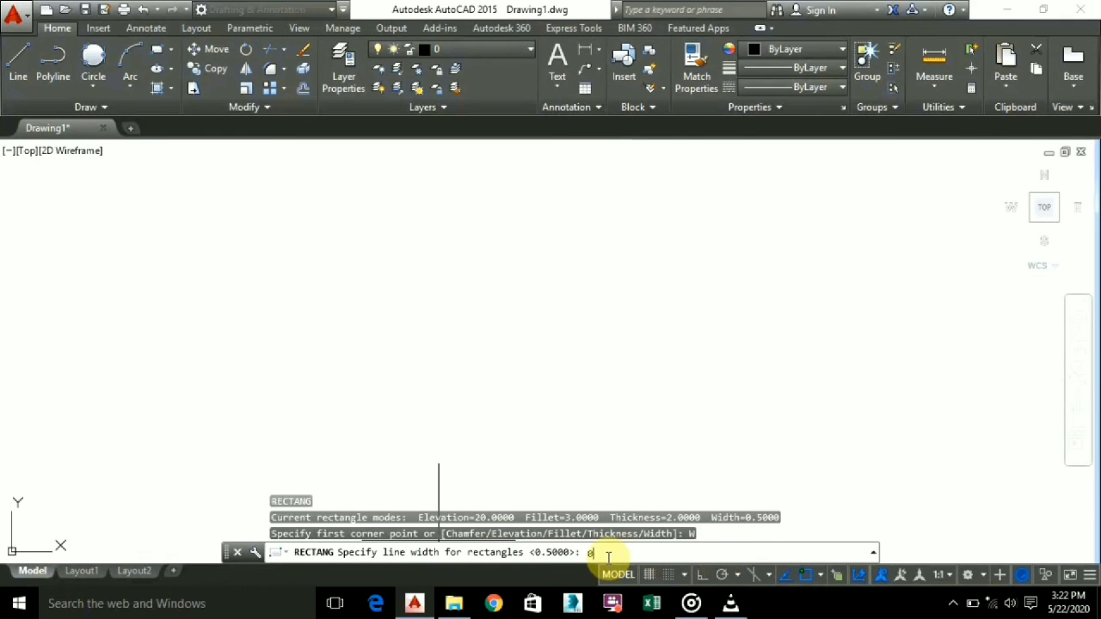
text(0)
key(Return)
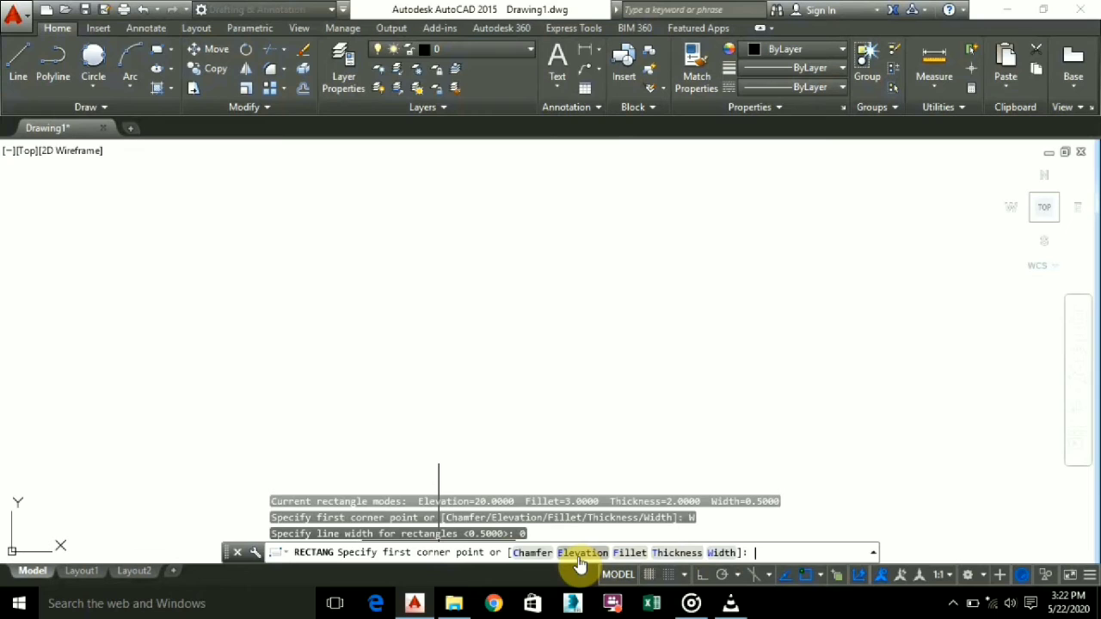
click(581, 553)
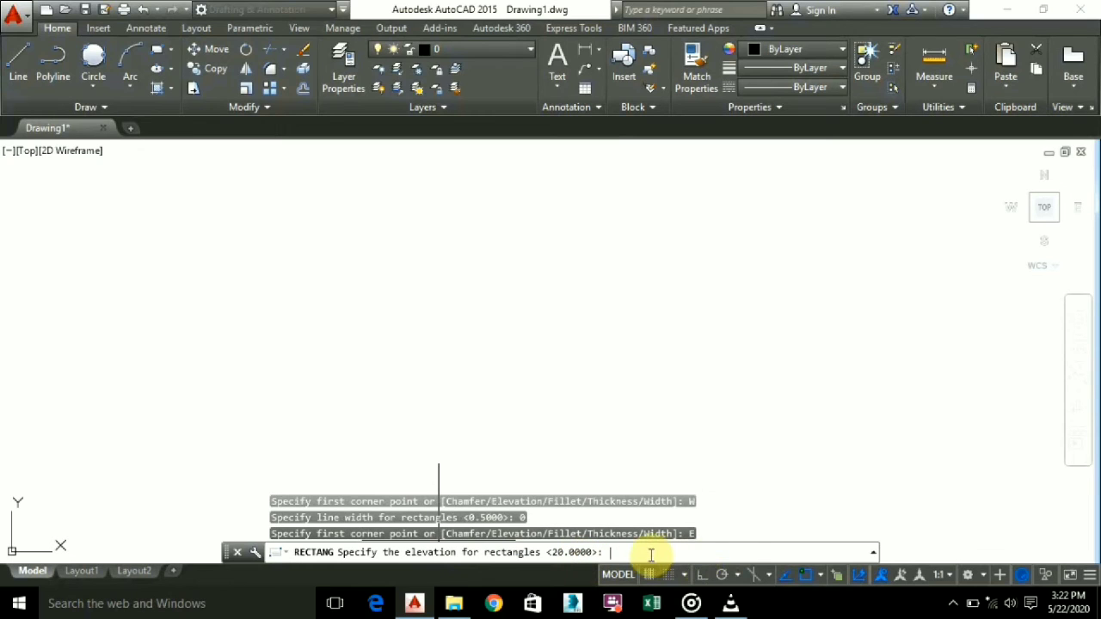
key(Return)
click(420, 228)
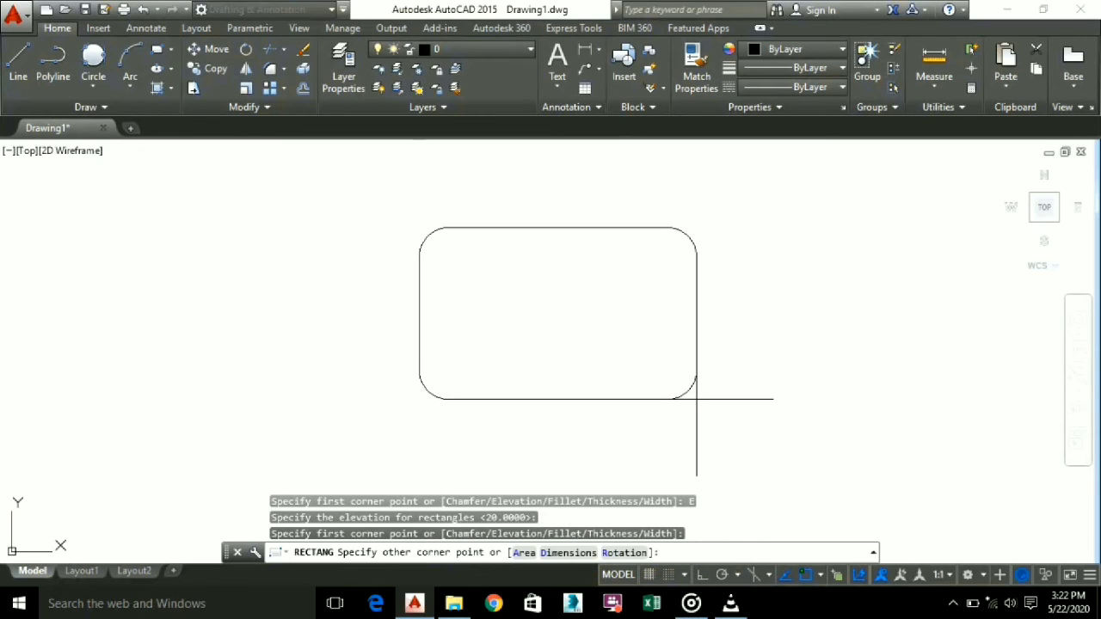
click(689, 401)
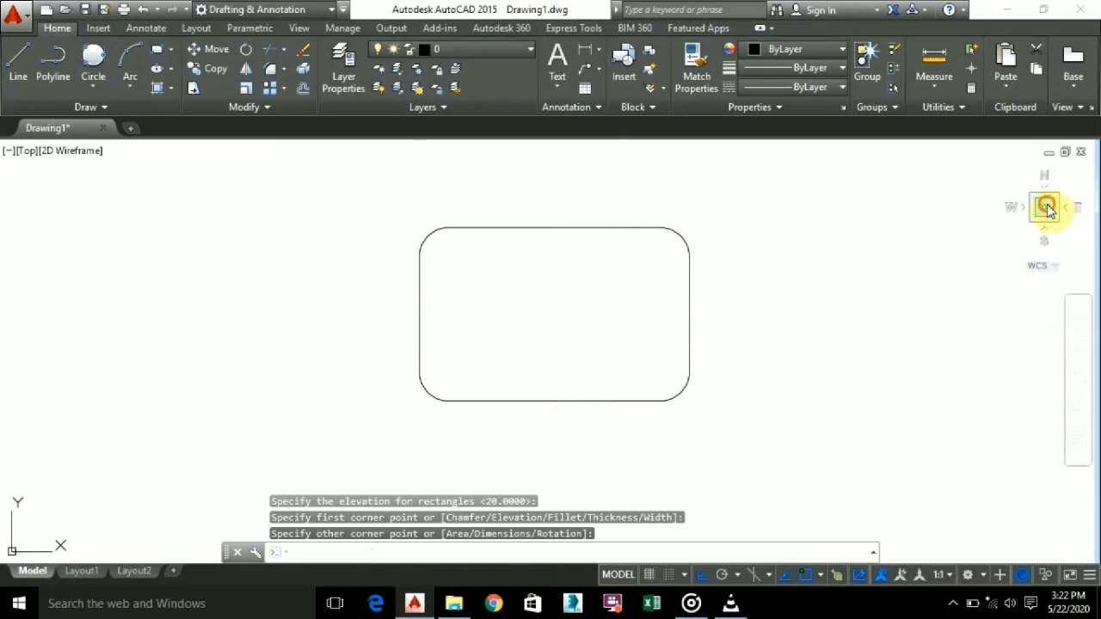
Draw two more rounded rectangles between free corners, one on each side of the existing rectangle
drag(1055, 186, 855, 361)
key(ctrl+z)
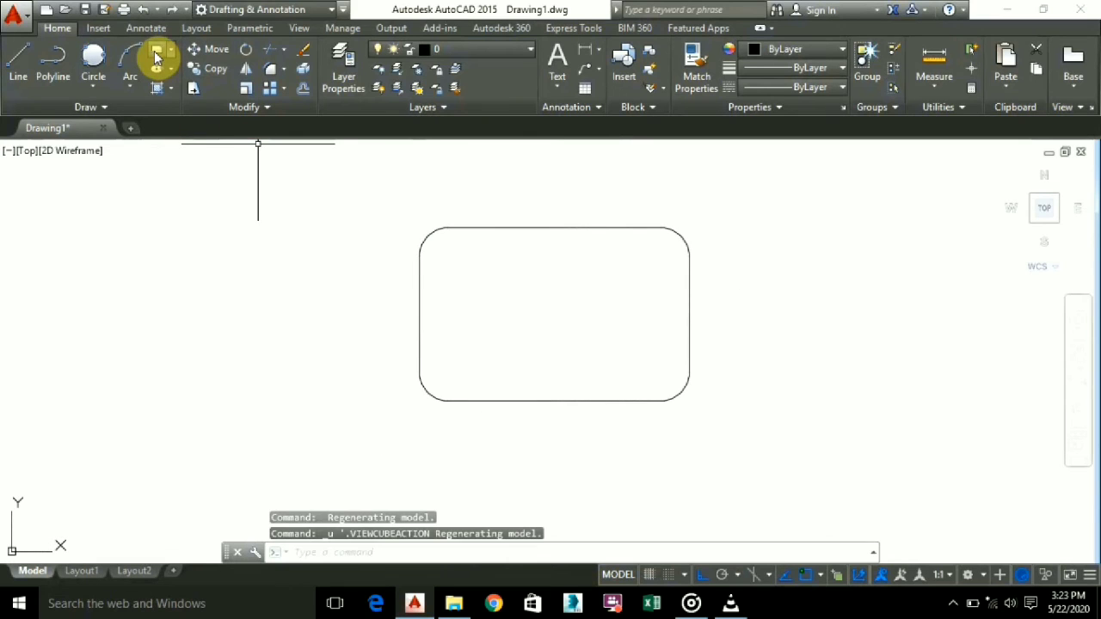
click(157, 55)
click(169, 207)
click(362, 416)
click(196, 88)
click(157, 55)
click(738, 216)
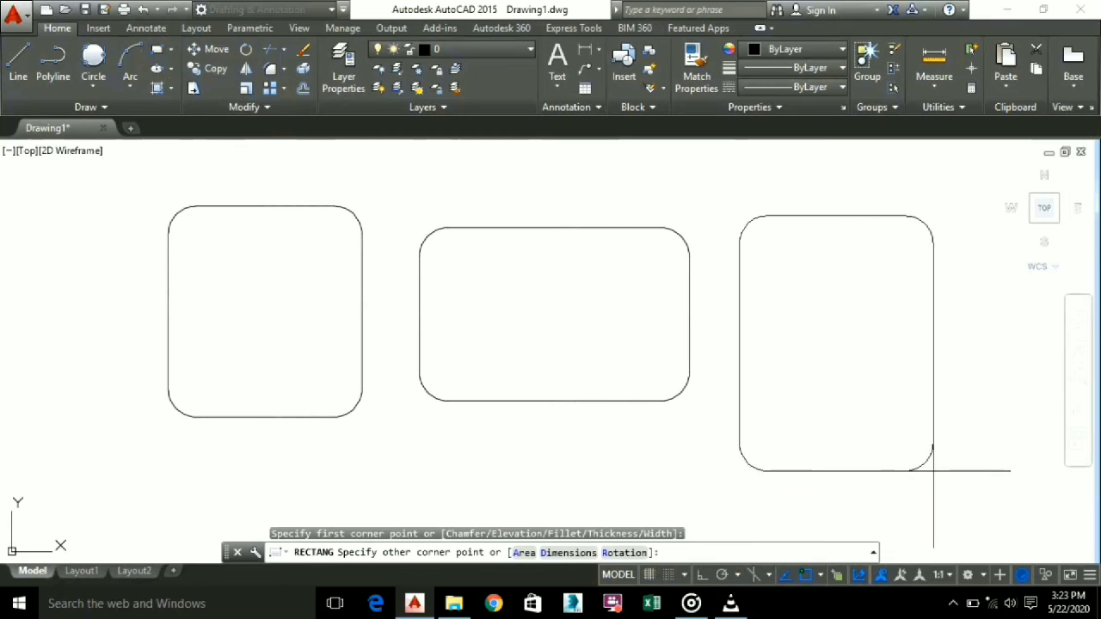
click(947, 462)
key(Escape)
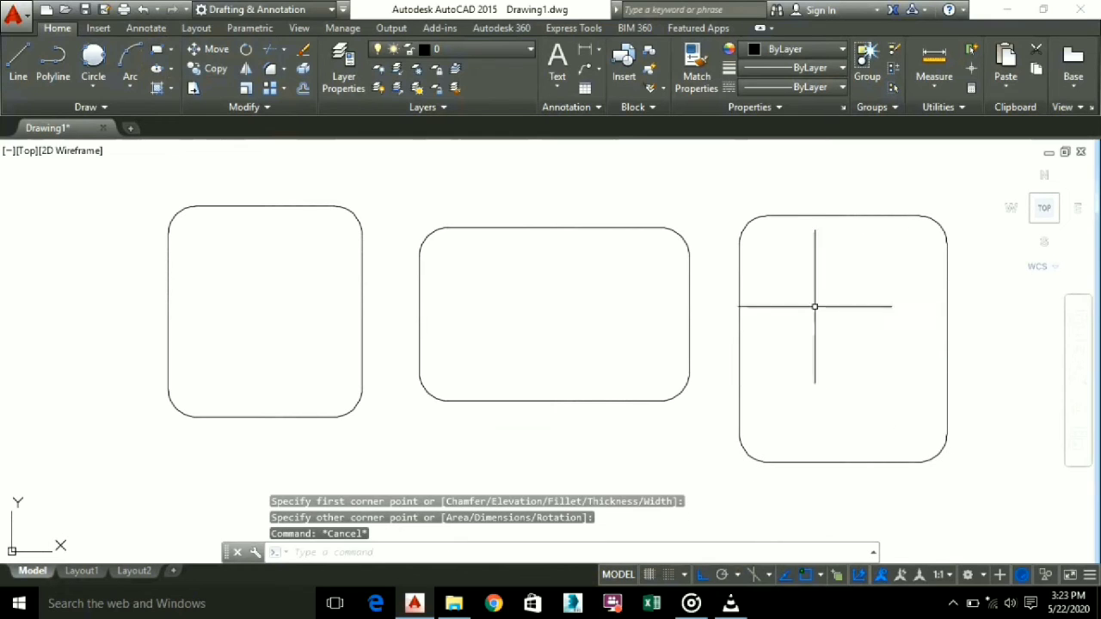
Inspect the three rectangles from a tilted 3D angle with 3DORBIT, and undo the orbit to restore the top view
click(320, 553)
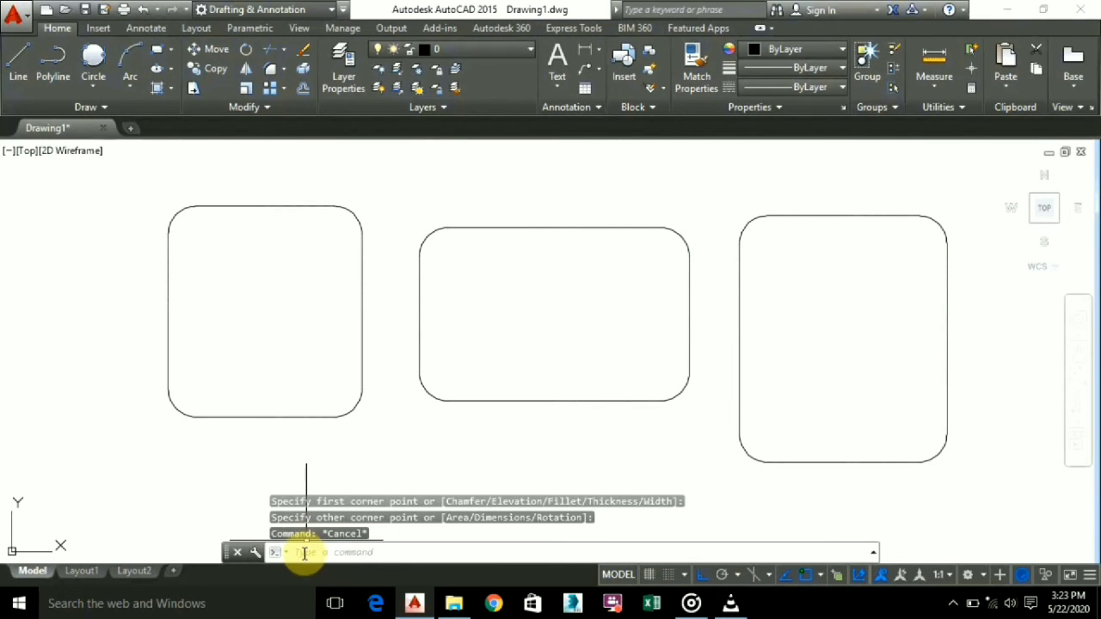
text(isom)
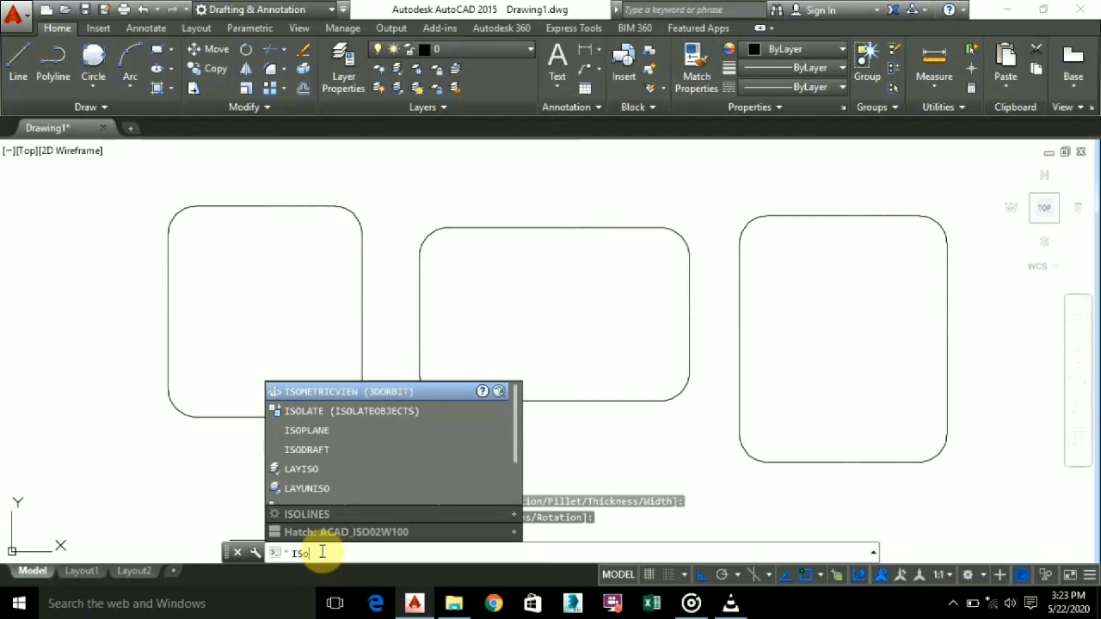
key(Return)
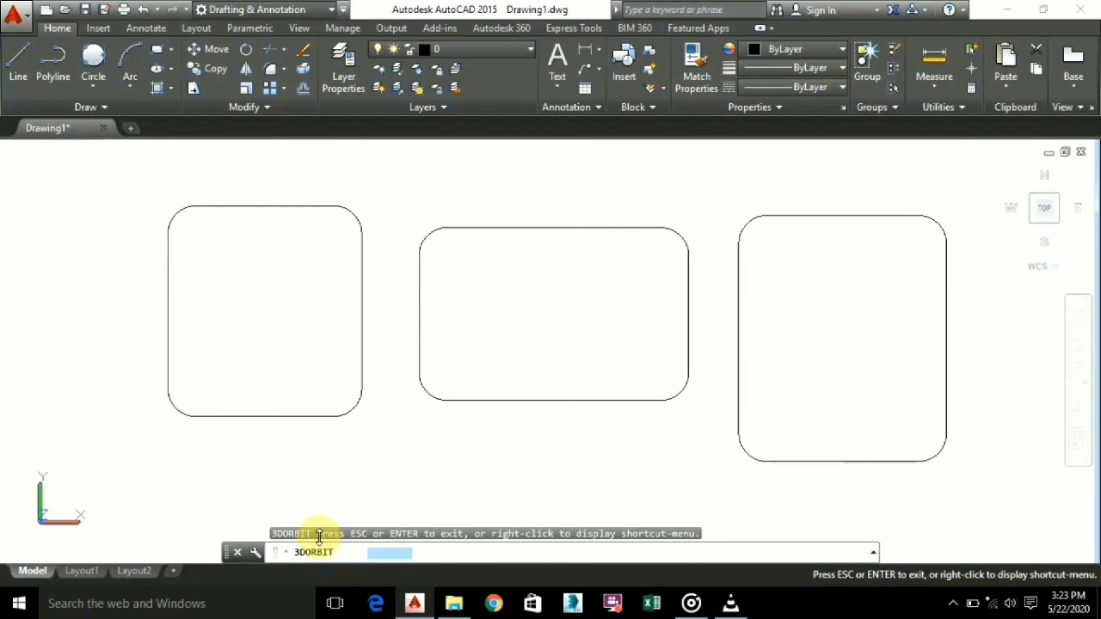
drag(422, 477, 553, 400)
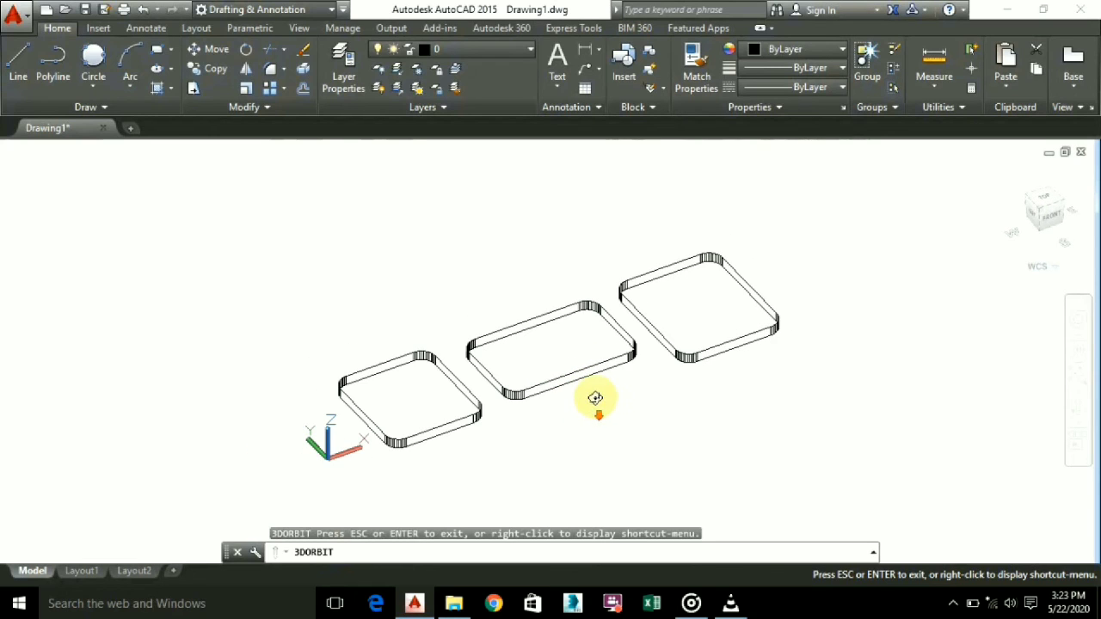
key(Escape)
key(ctrl+z)
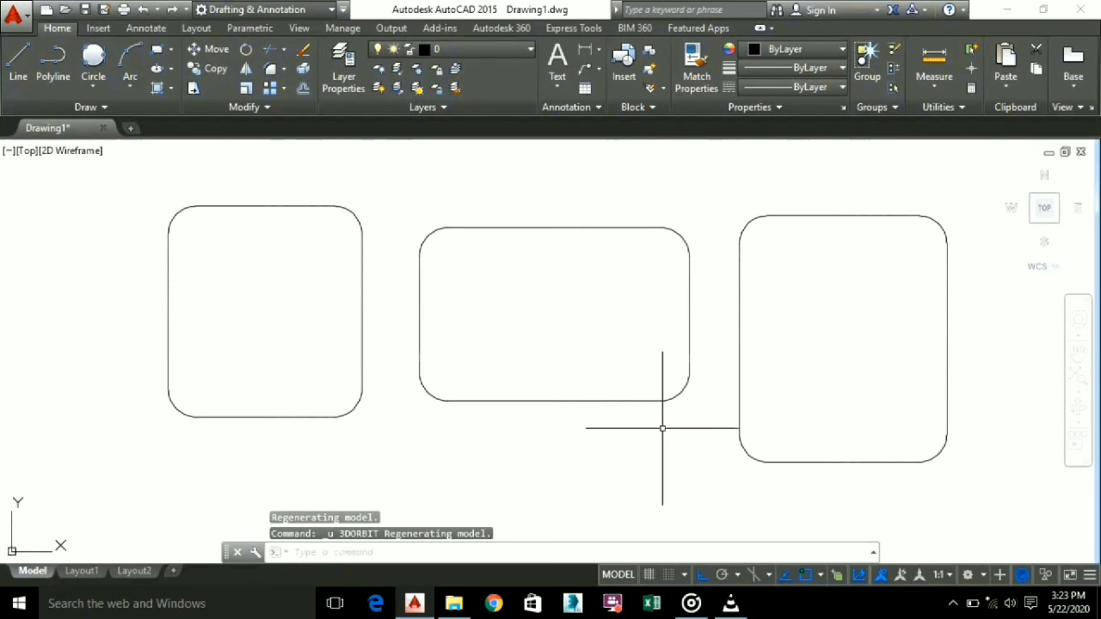
Select the middle rectangle with a crossing window and erase it
click(686, 468)
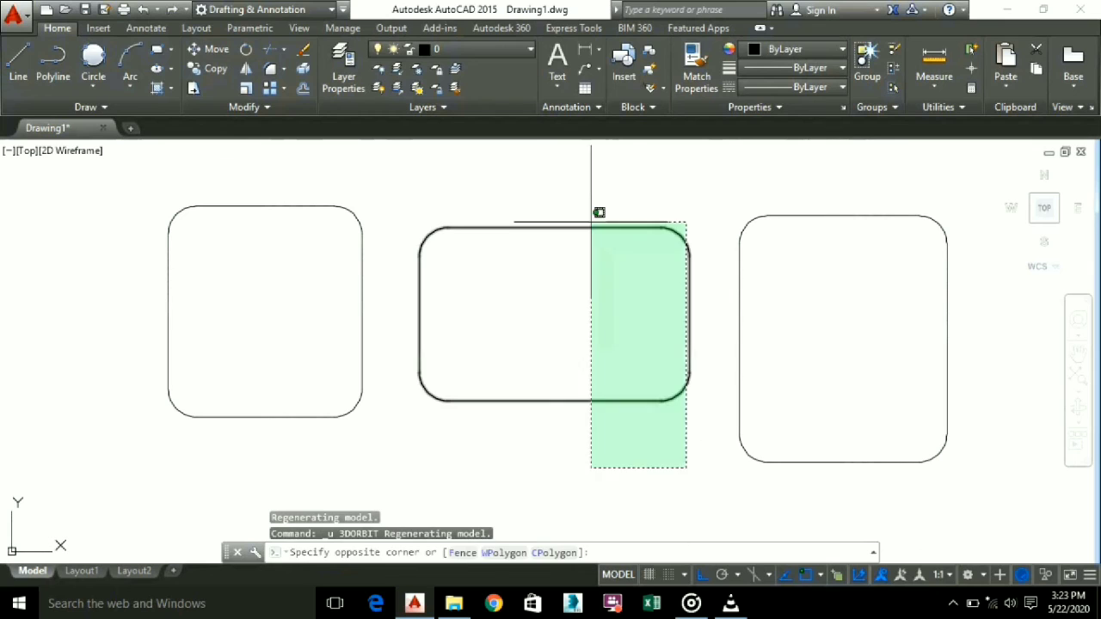
click(484, 168)
key(Delete)
Draw a rounded rectangle at elevation 50 between free corners in the gap between the two existing rectangles
scroll(522, 305, down, 4)
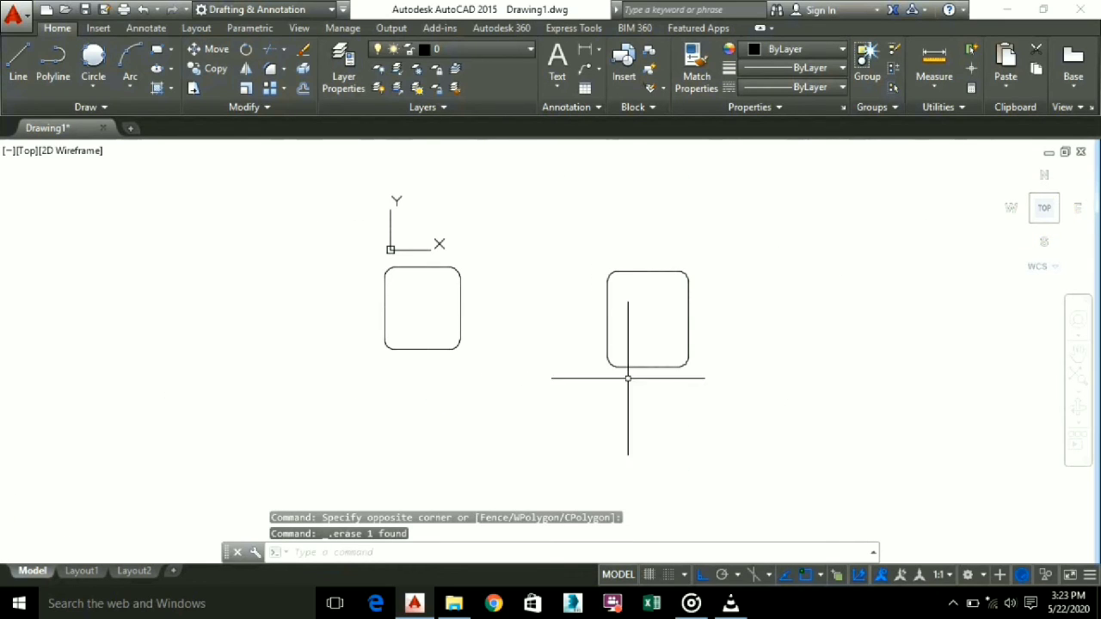
click(365, 551)
text(r)
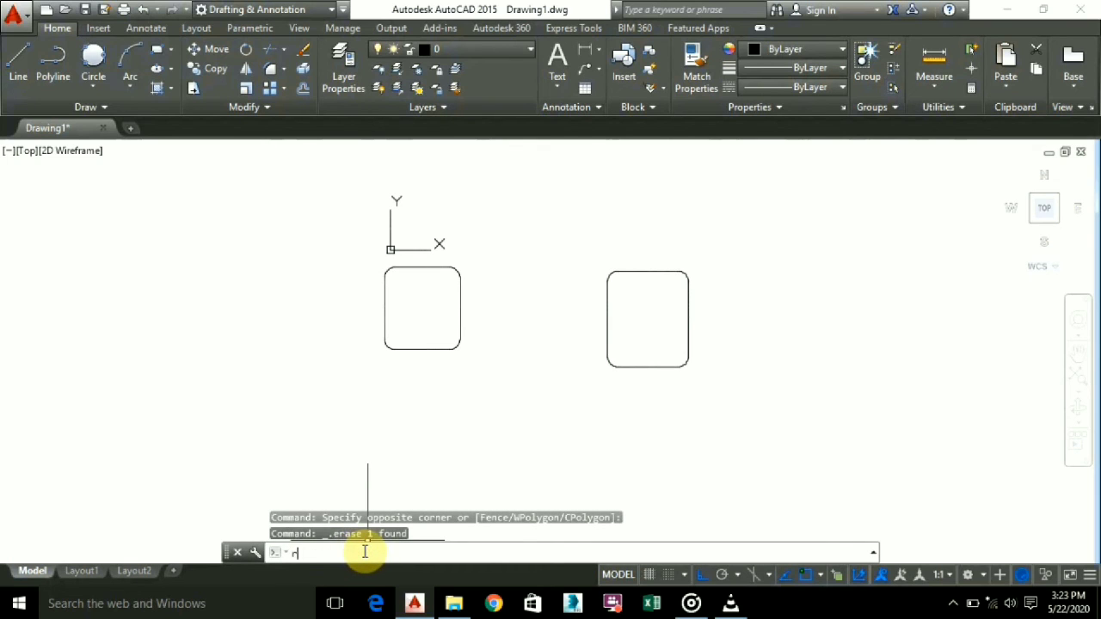
text(ec)
key(Return)
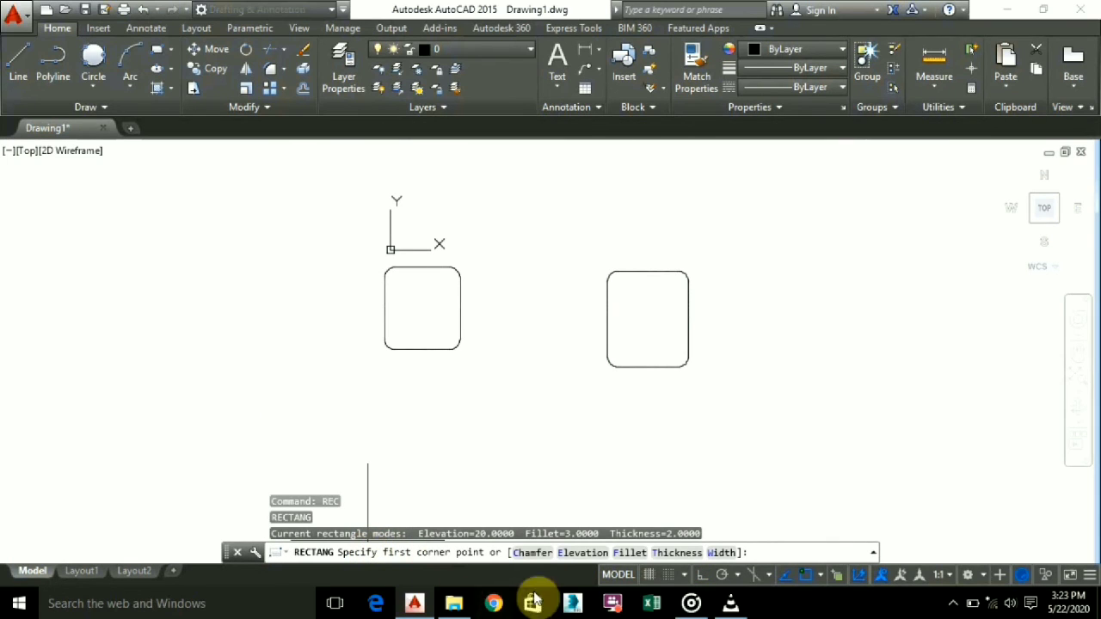
click(583, 553)
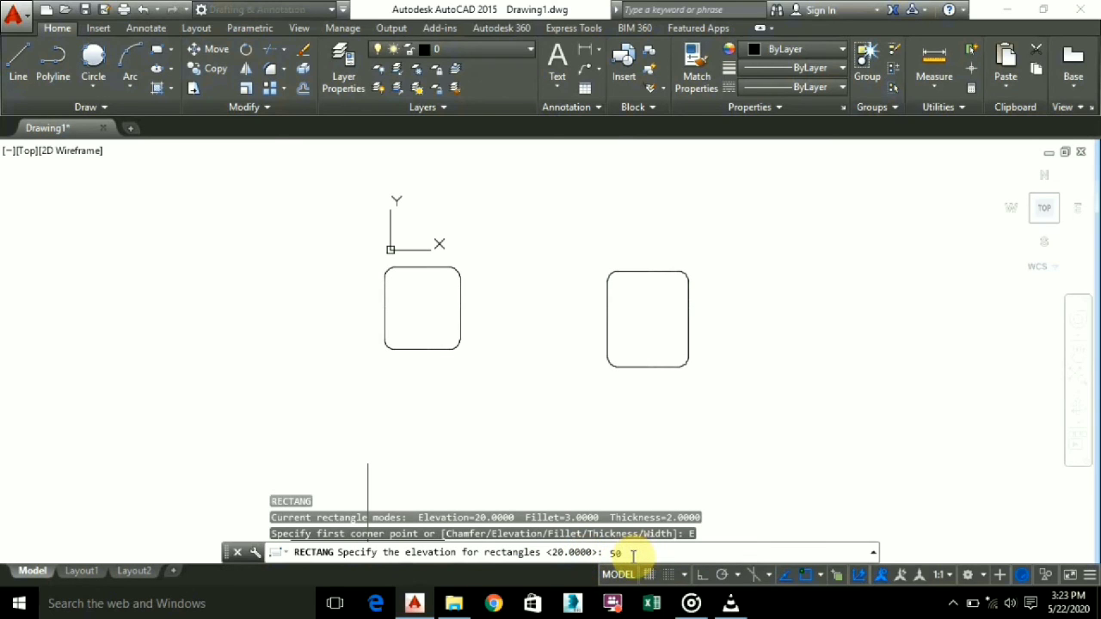
text(50)
key(Return)
click(483, 255)
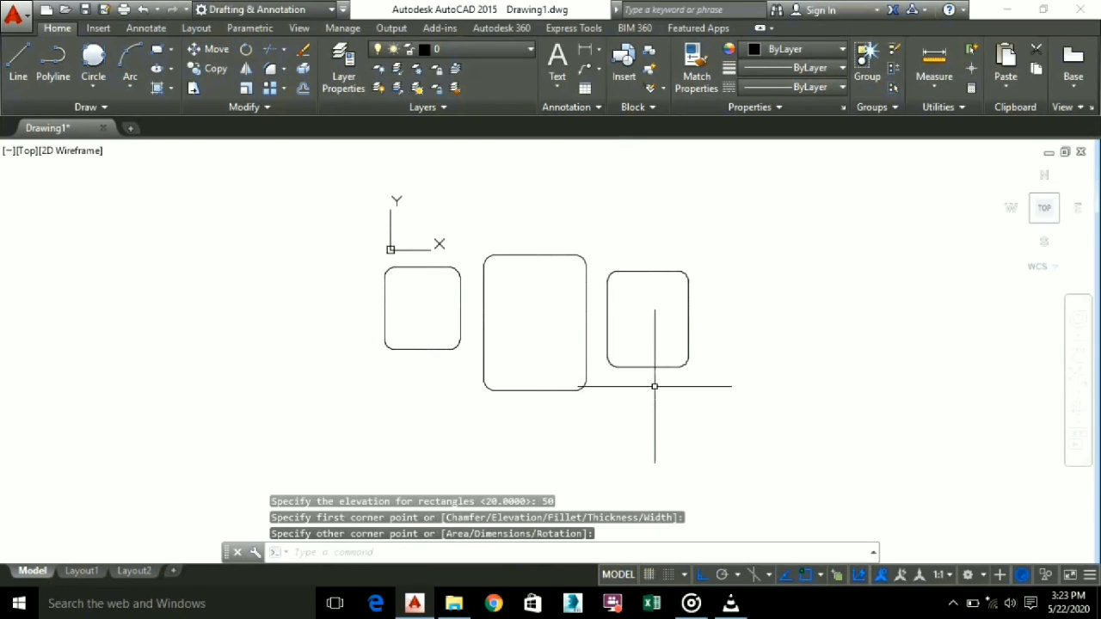
key(Escape)
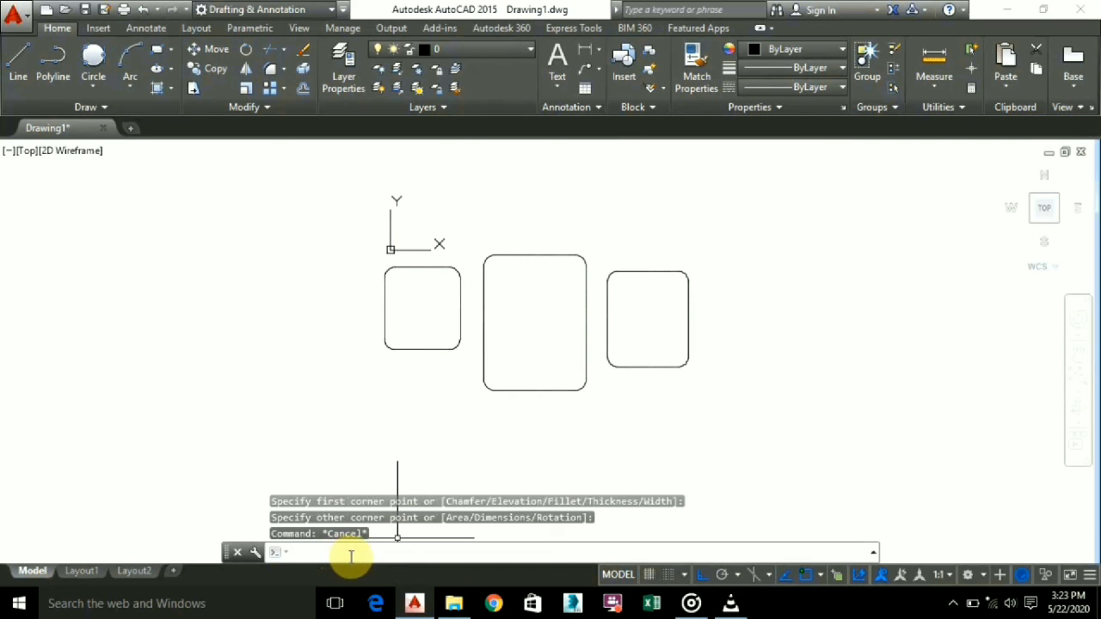
Orbit the view with 3DORBIT to compare the heights of the three rectangles from the side, and undo the orbit
key(BackSpace)
key(BackSpace)
key(BackSpace)
text(3dorbit)
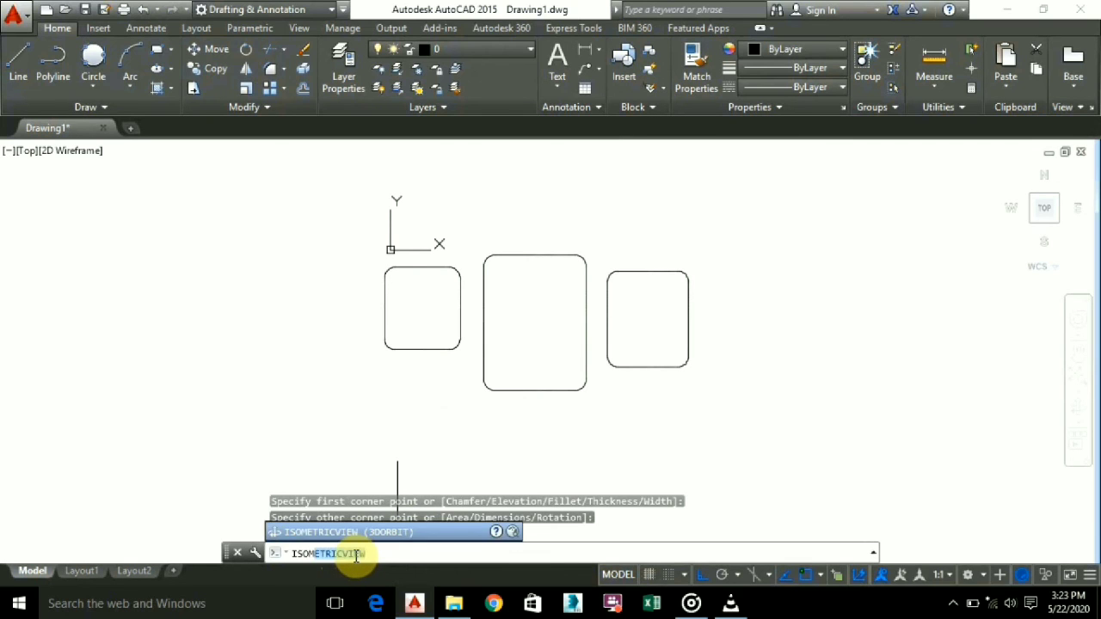
key(Return)
drag(469, 427, 354, 312)
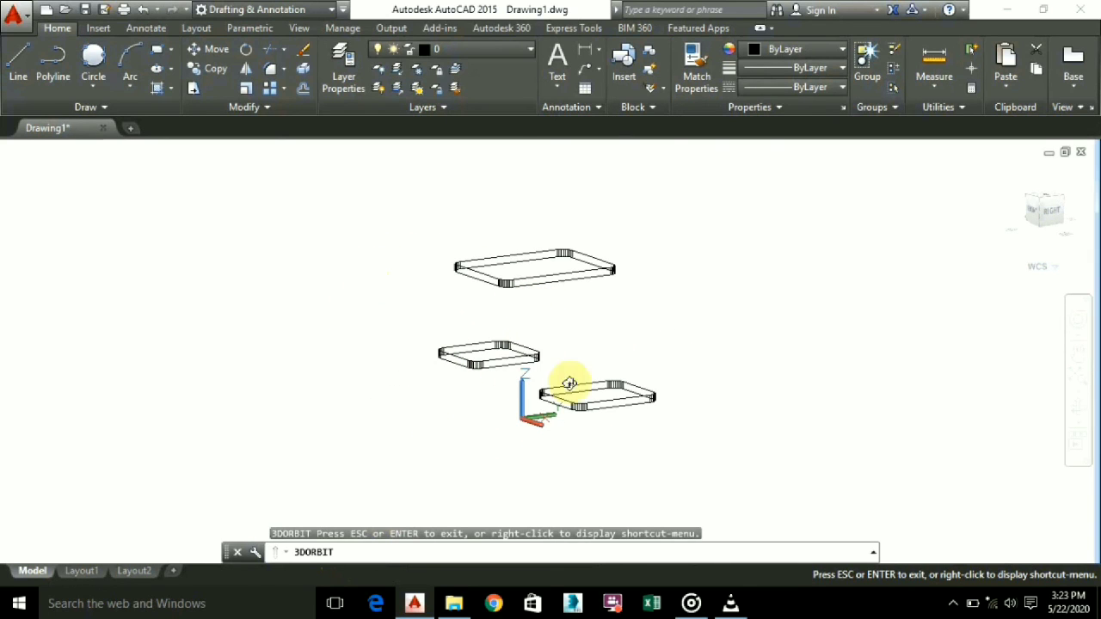
drag(570, 370, 623, 395)
key(Escape)
key(ctrl+z)
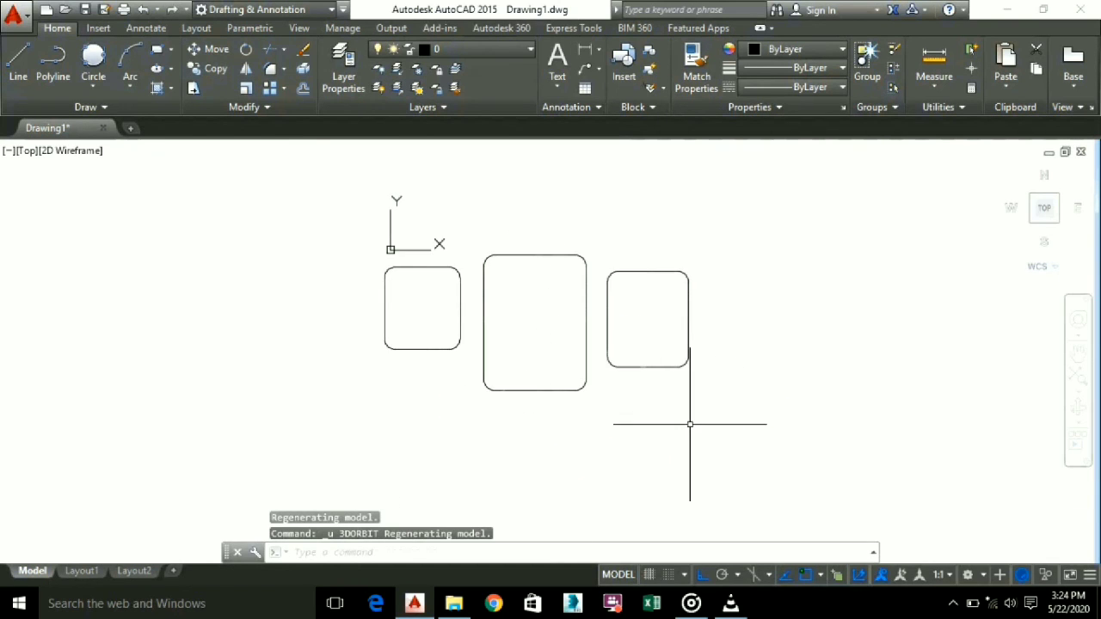
Select all three rounded rectangles with a crossing window
click(689, 423)
click(349, 252)
click(740, 437)
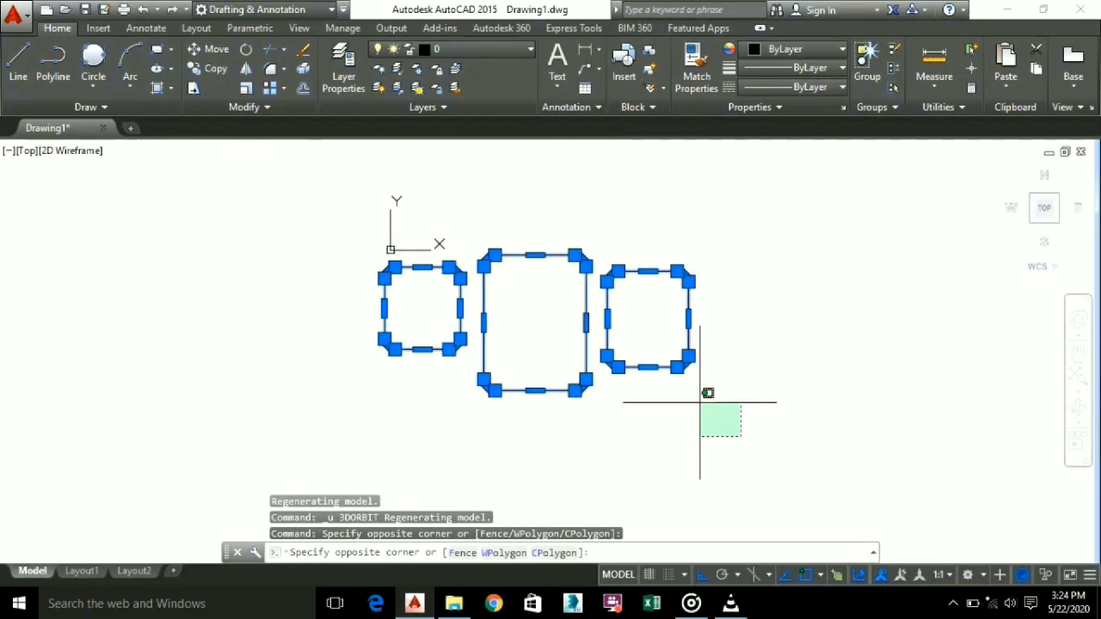
click(705, 393)
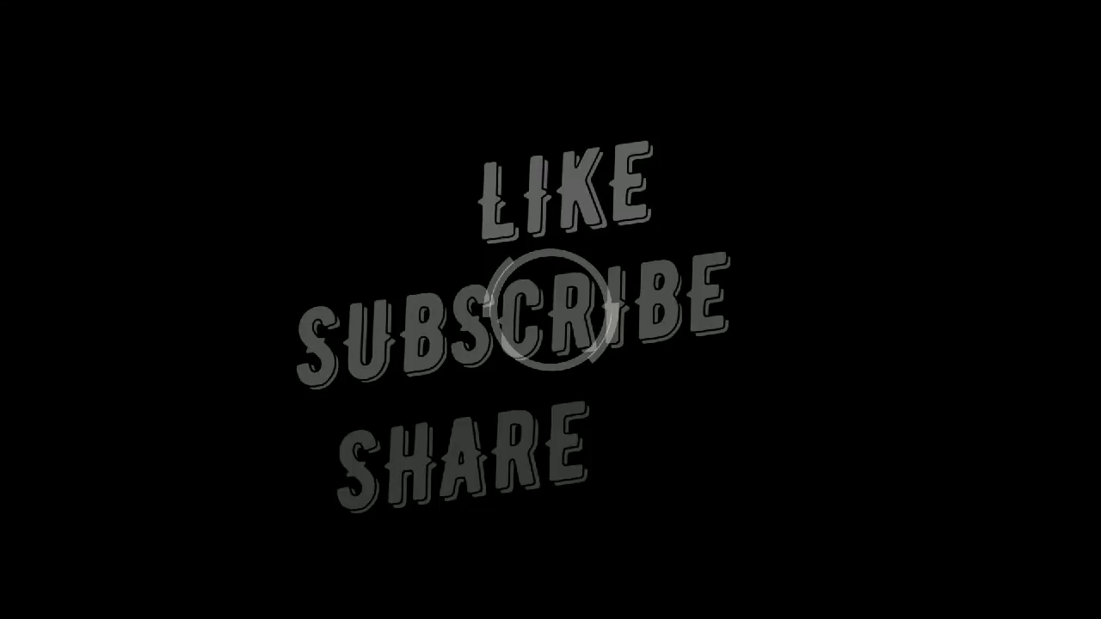